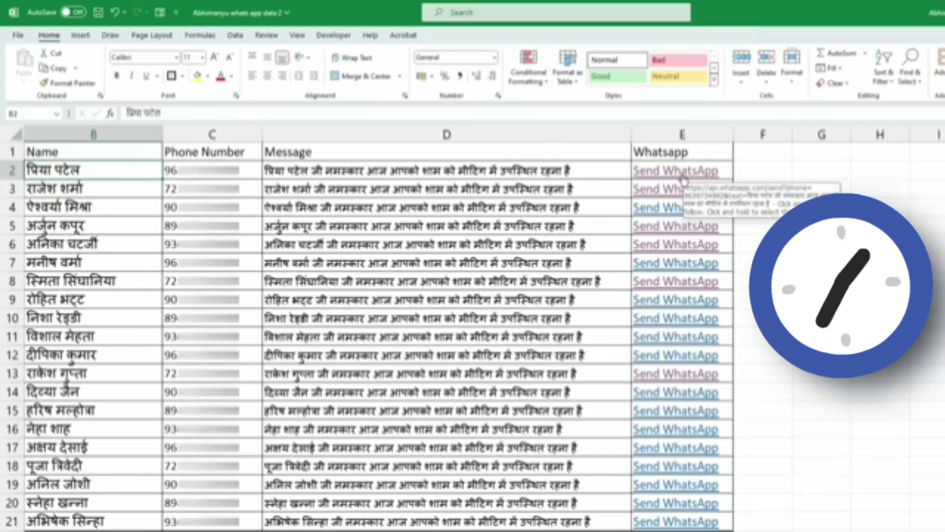
- Send the first contact their Hindi meeting reminder through E2's WhatsApp link, then return to the sheet
click(684, 177)
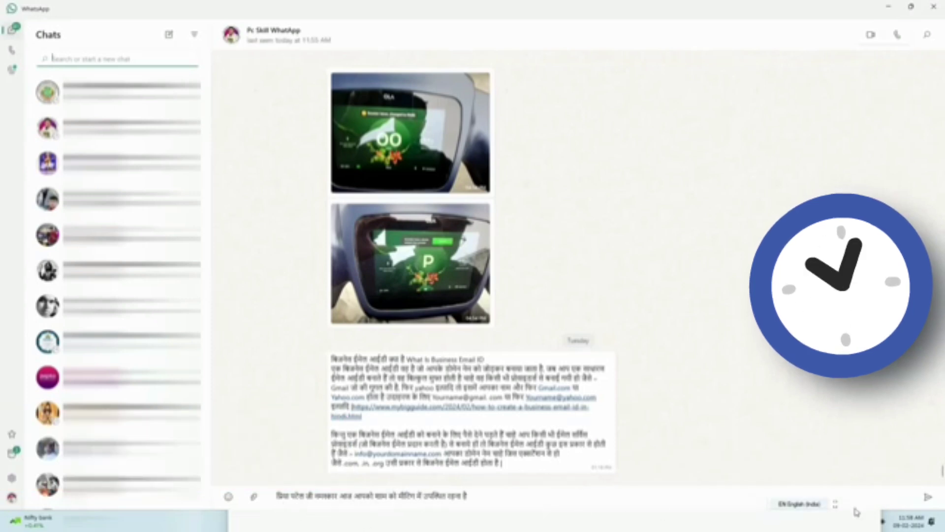
click(928, 497)
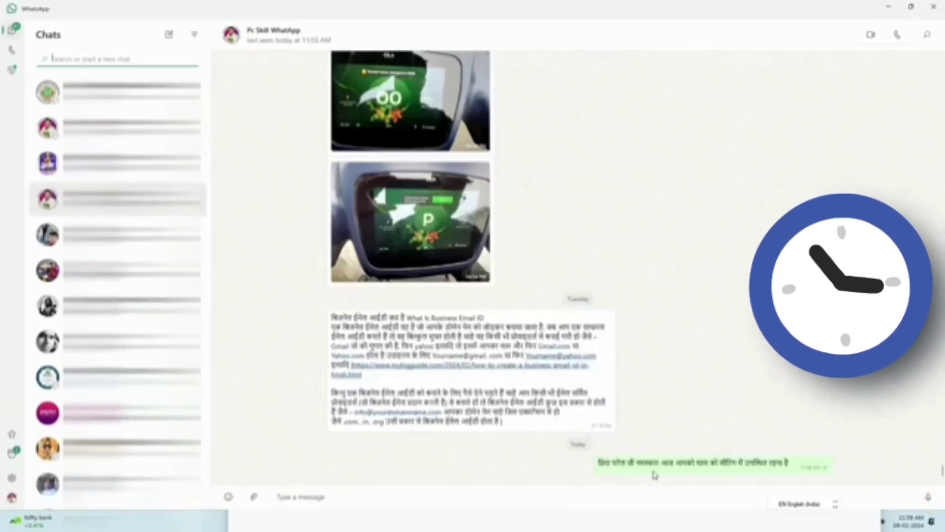
click(889, 7)
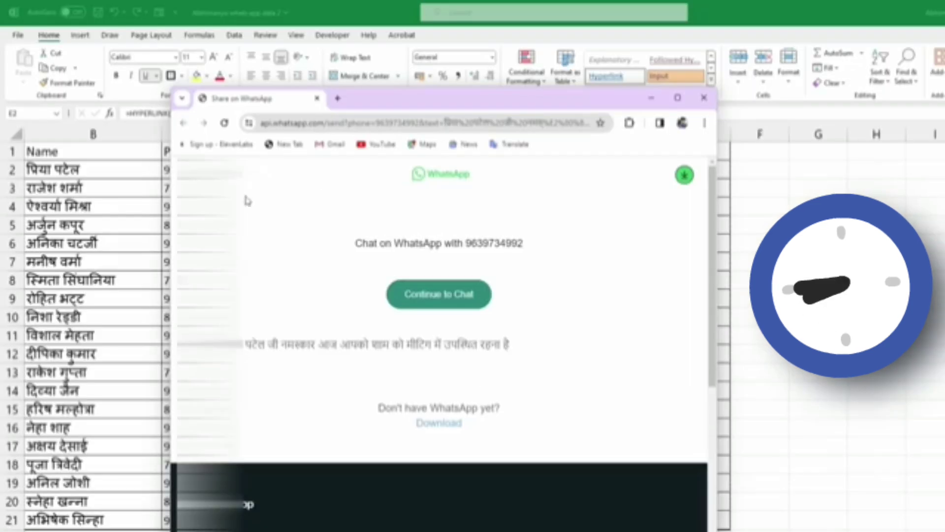
click(651, 98)
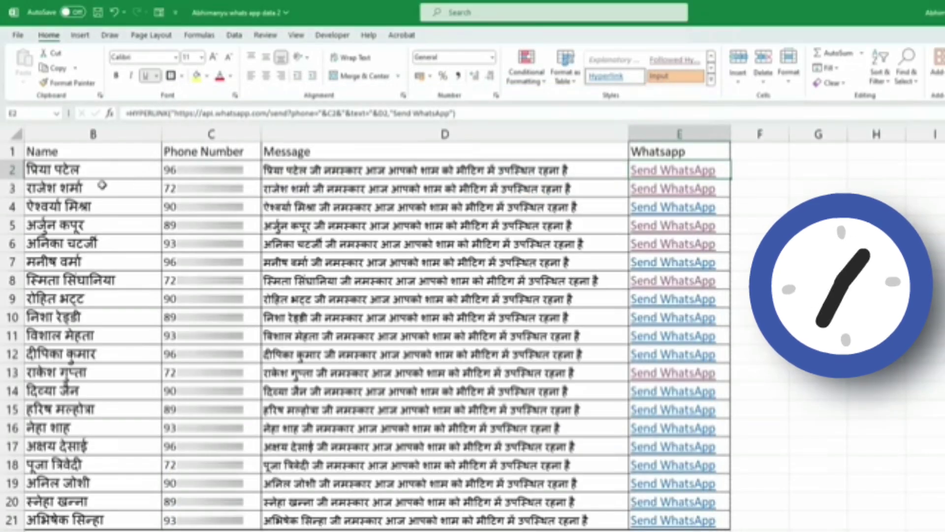
click(176, 189)
- Send the second contact their Hindi meeting reminder through E3's WhatsApp link
click(673, 191)
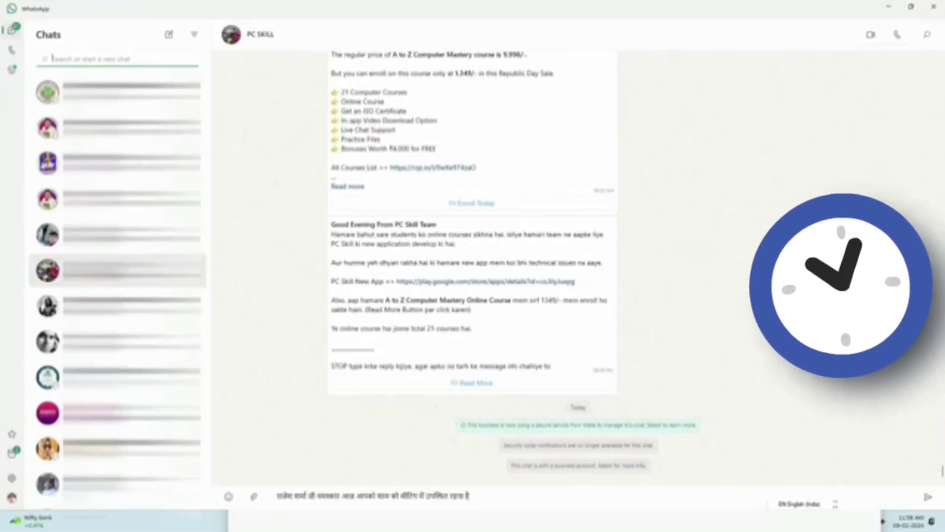
click(928, 497)
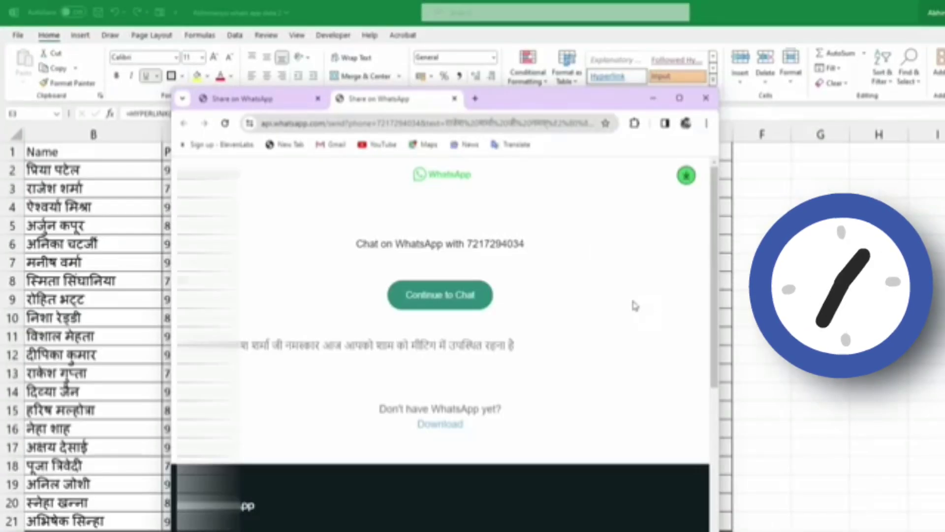
click(654, 99)
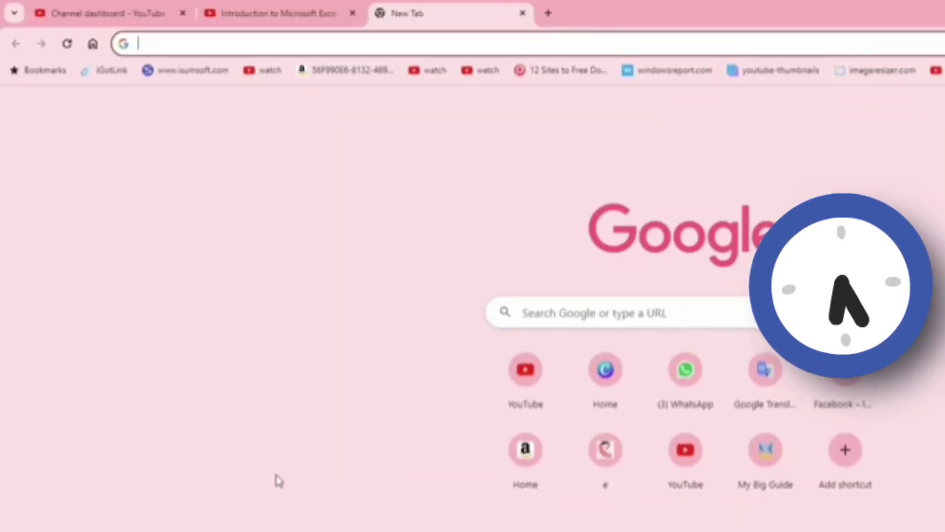
click(192, 40)
text(https://api.whatsapp.com/send?phone=)
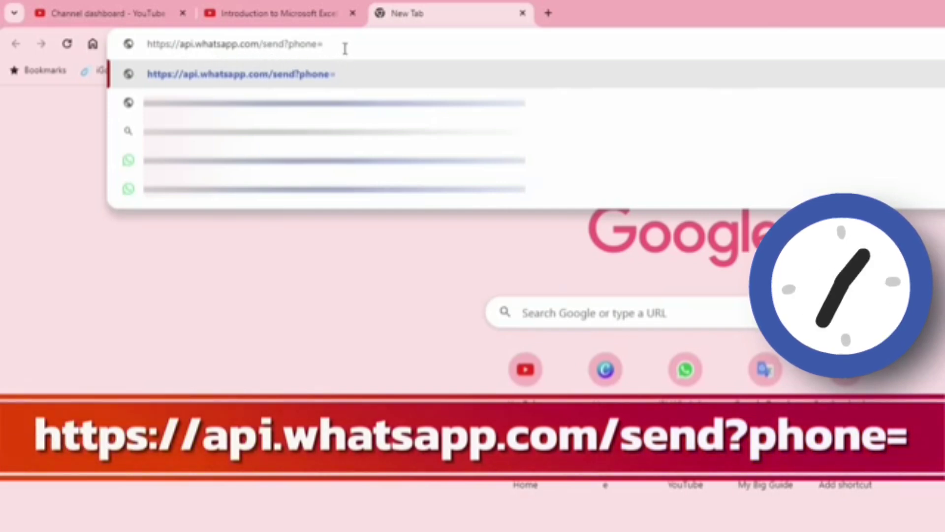
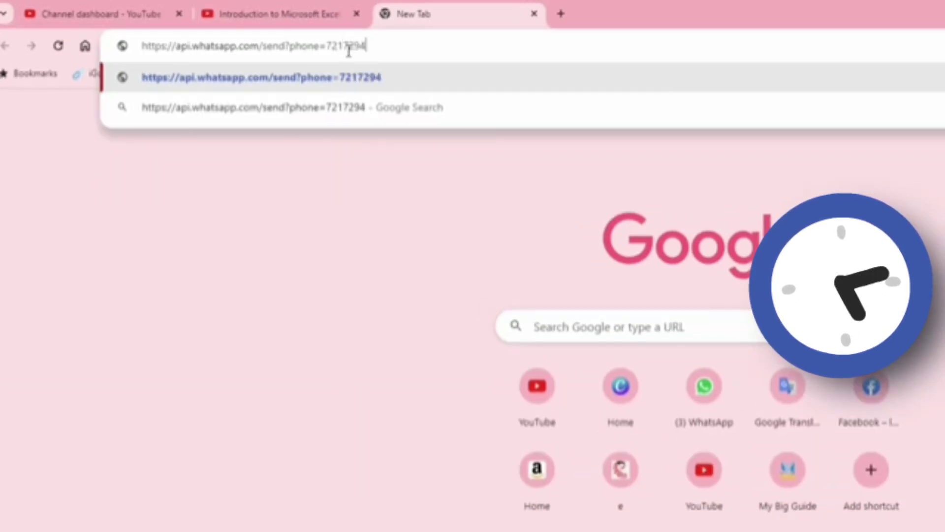
key(Return)
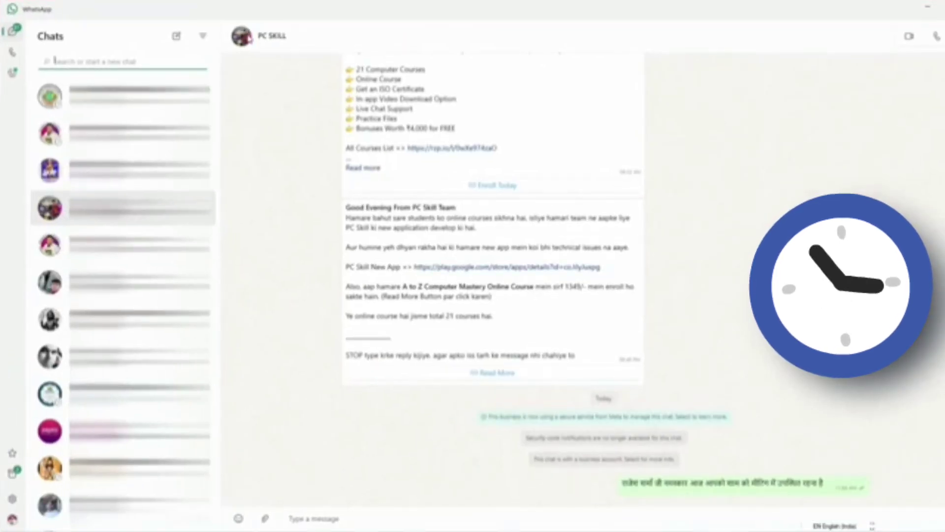
- Focus the WhatsApp chat box, then minimize WhatsApp and Chrome to get back to Excel
click(335, 520)
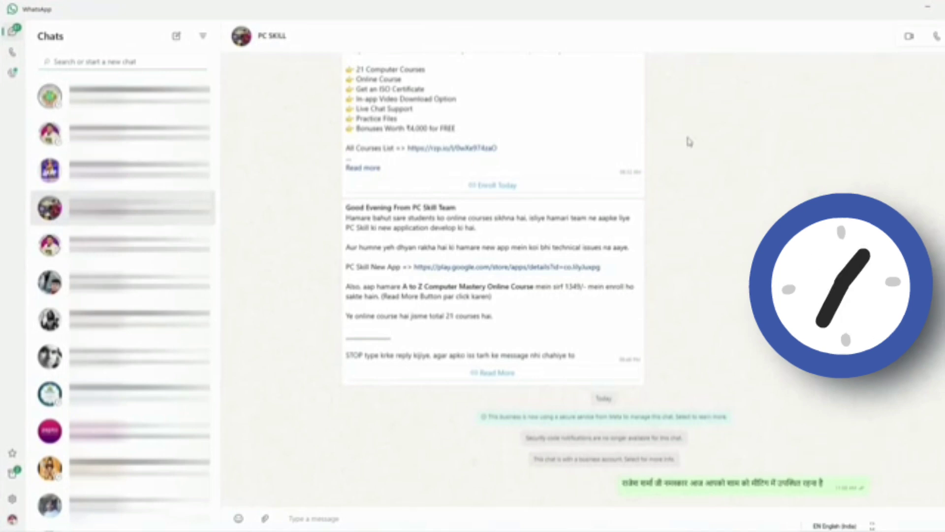
click(929, 6)
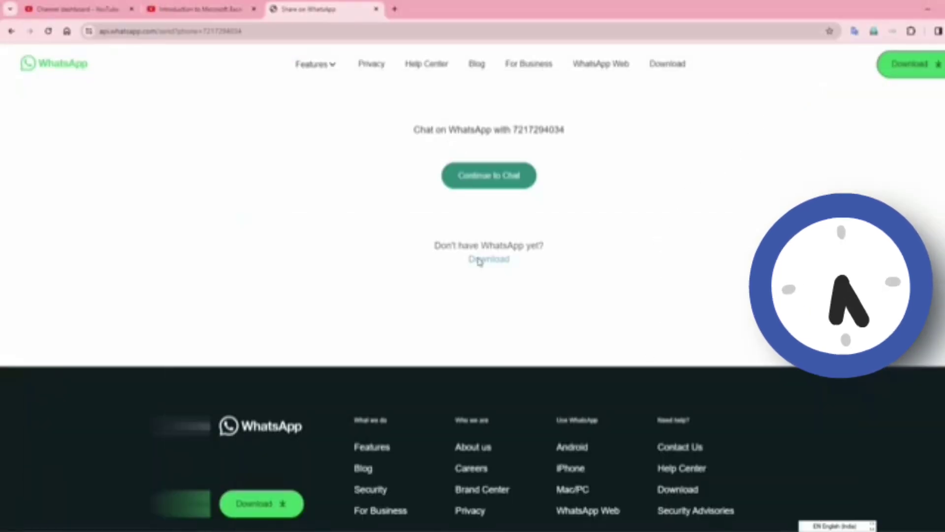
click(928, 9)
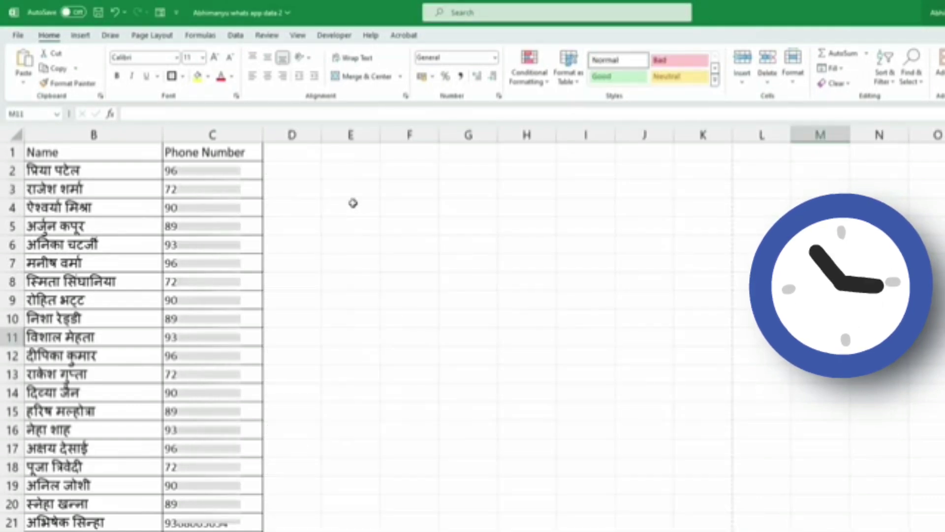
click(340, 187)
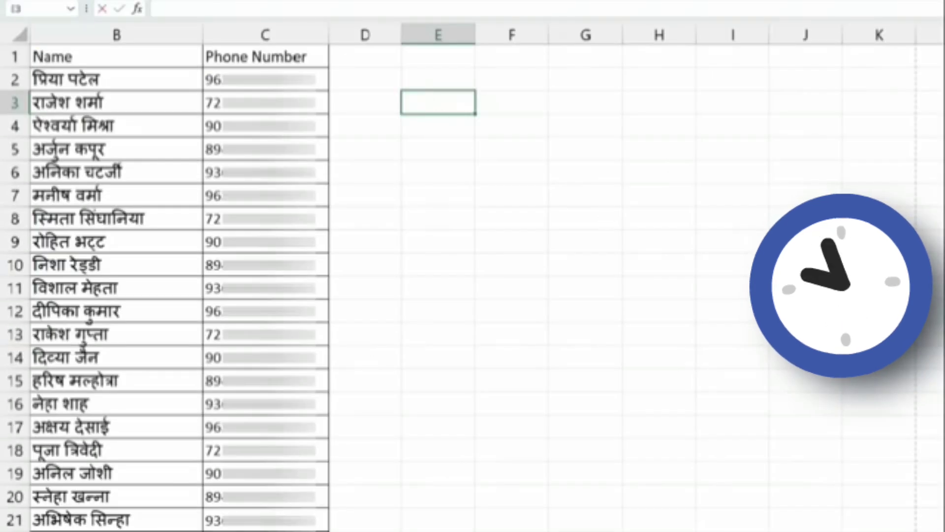
text(=hy)
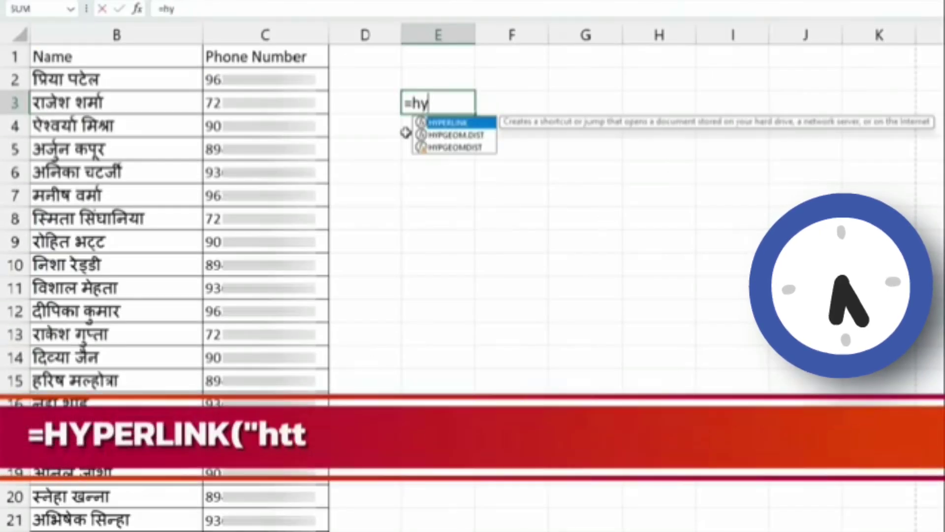
key(Tab)
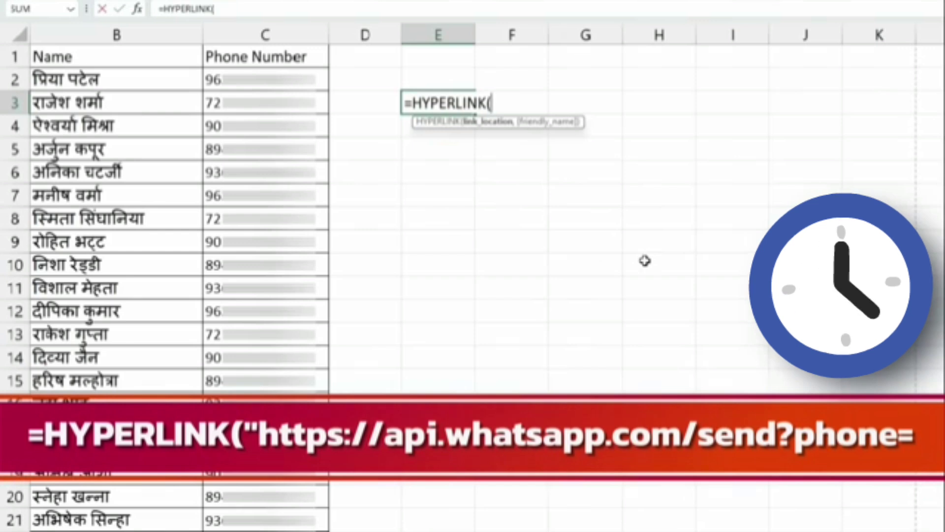
text(")
text(https://api.whatsapp.com/send?phone=)
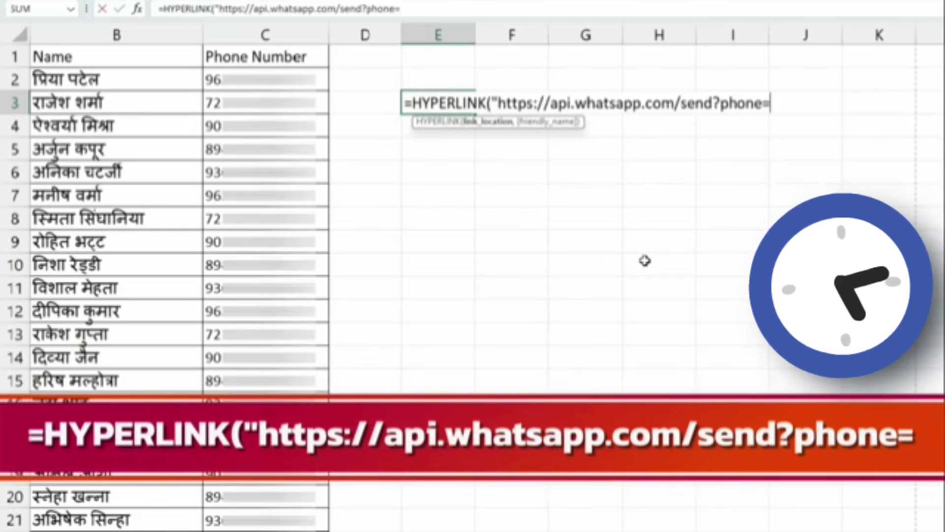
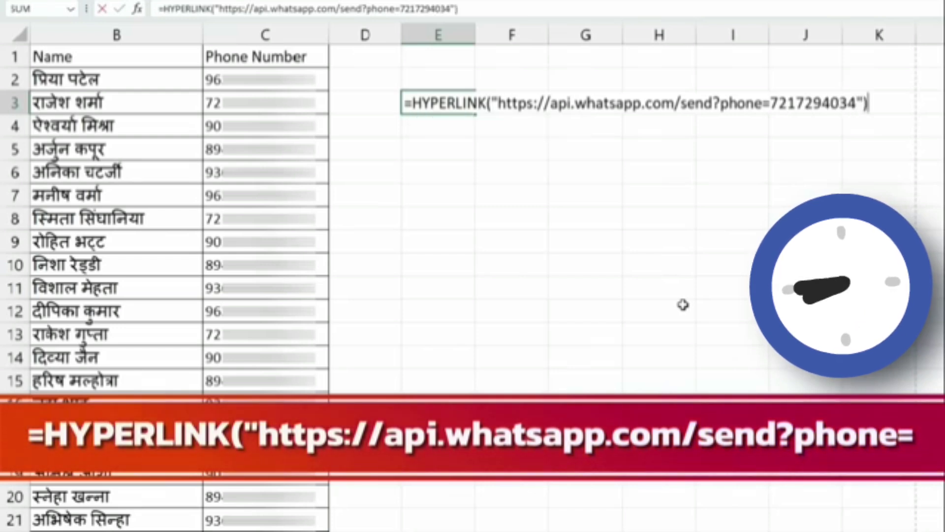
key(Return)
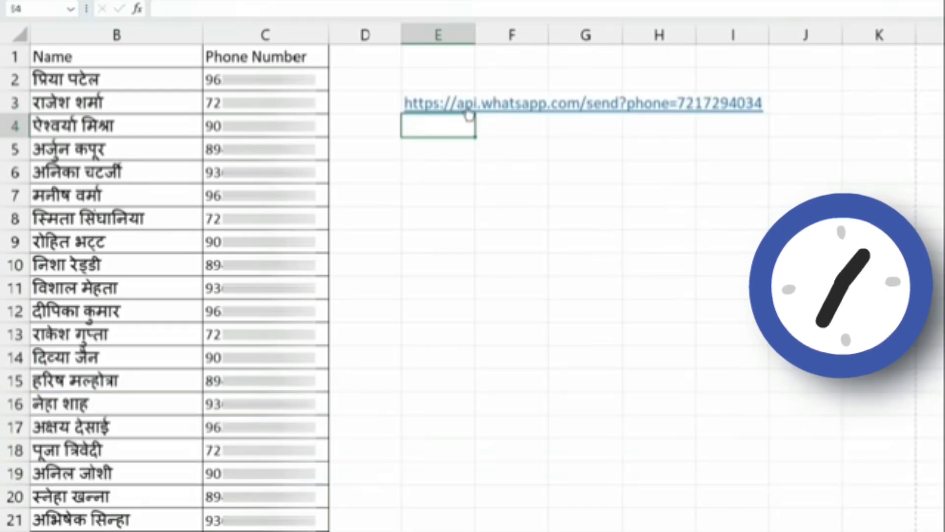
click(465, 110)
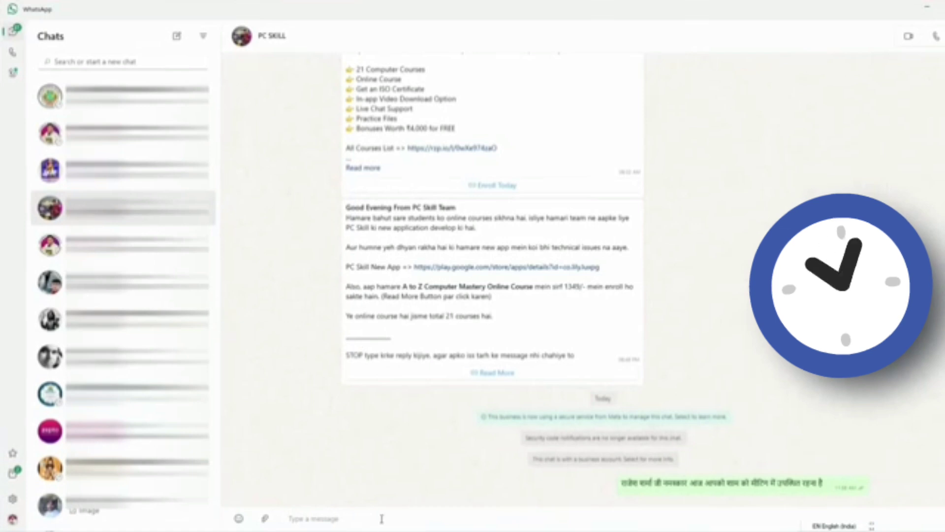
click(409, 521)
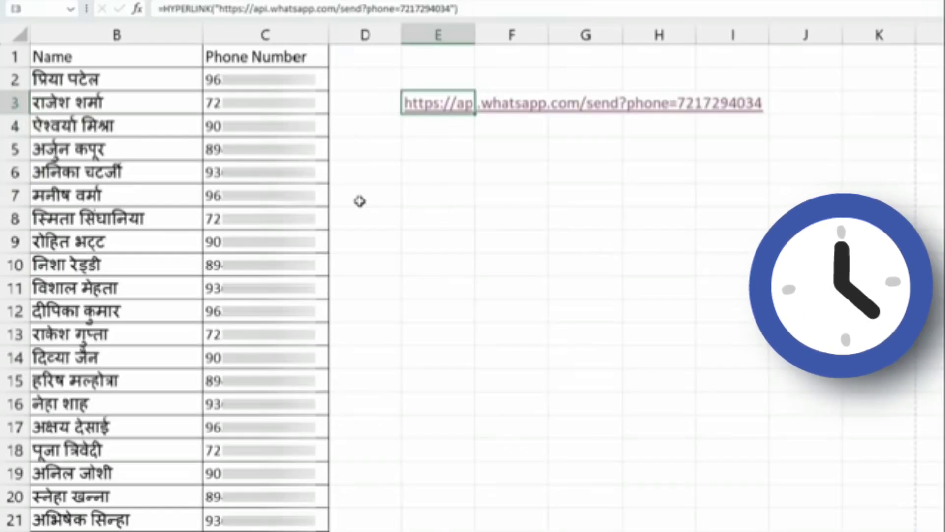
click(111, 69)
key(Right)
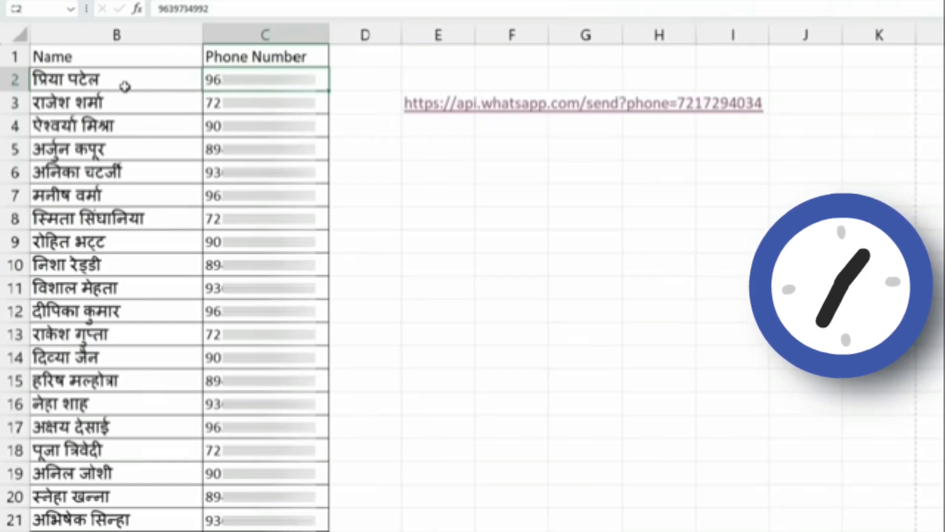
- Clear the old entries in E2:E6 and widen column D
drag(431, 82, 453, 160)
key(Delete)
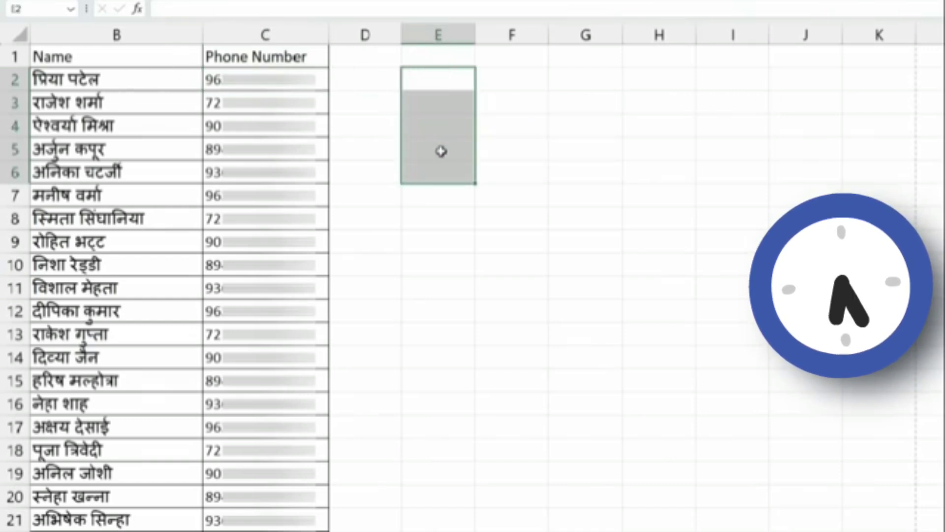
click(433, 145)
click(364, 85)
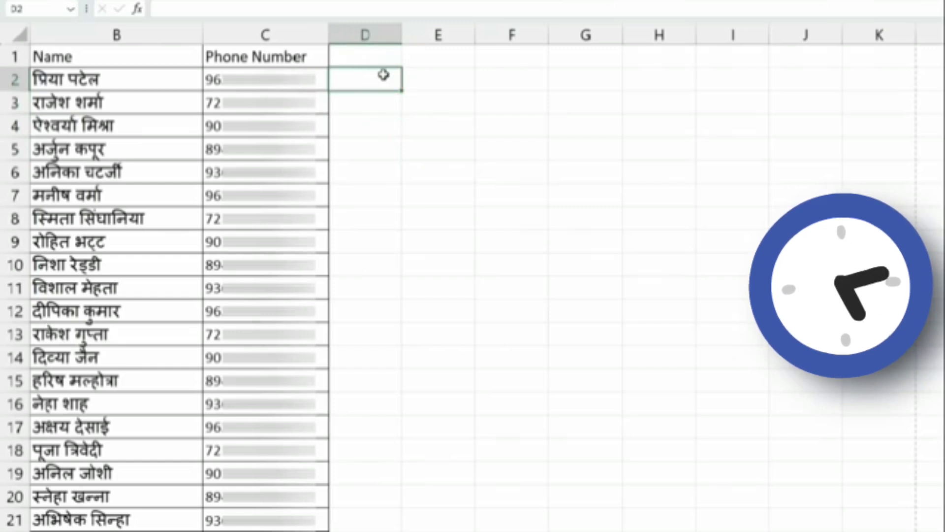
drag(402, 34, 617, 33)
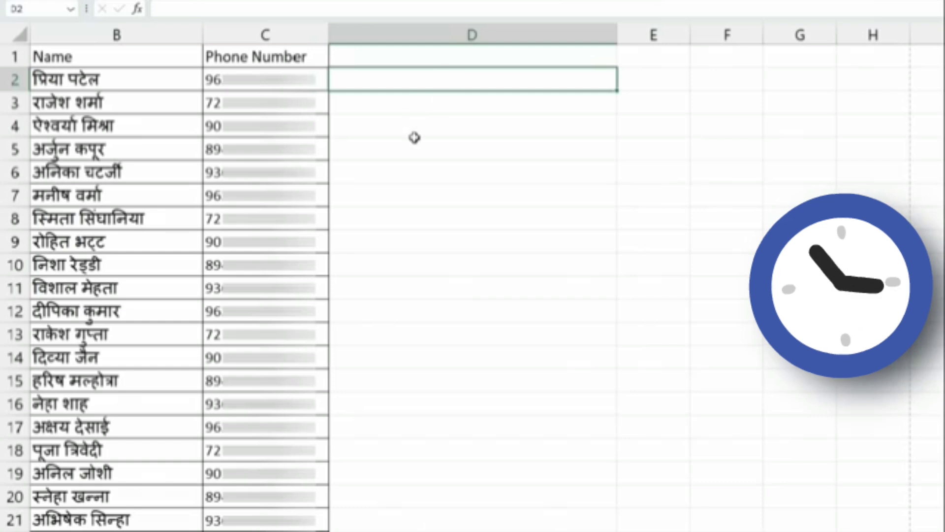
- Enter the greeting formula =B2&" जी नमस्कार" in D2
click(70, 74)
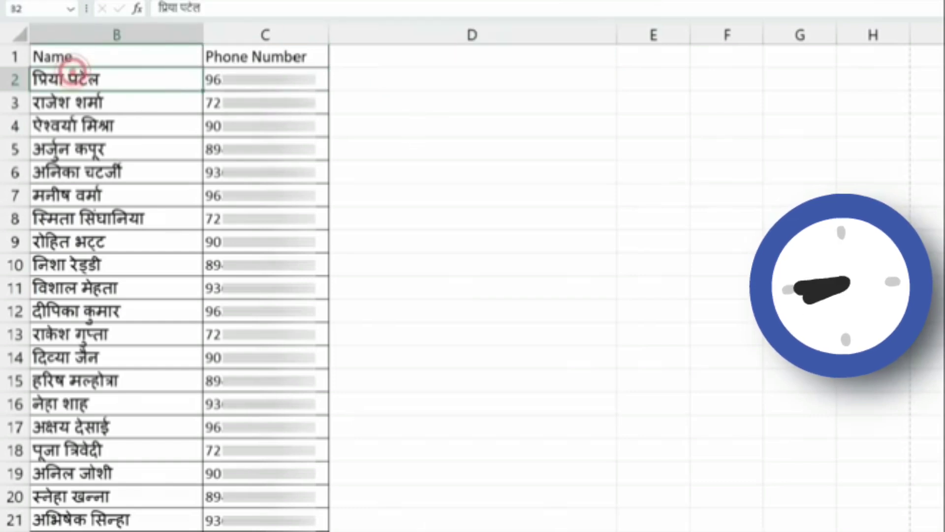
click(370, 77)
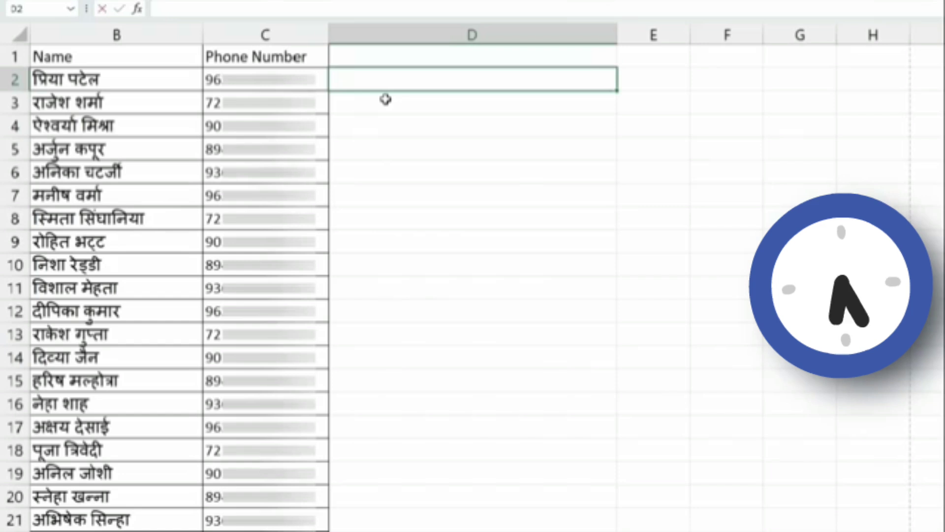
text(=)
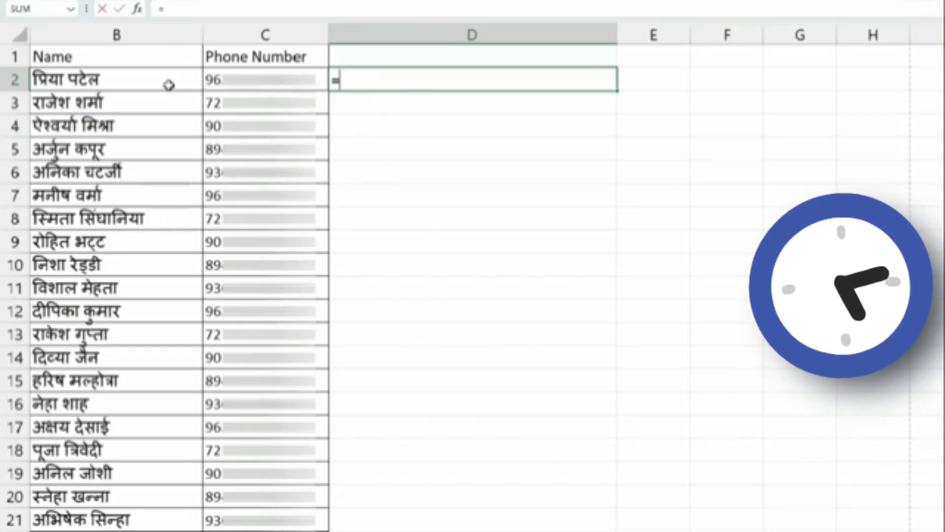
click(127, 82)
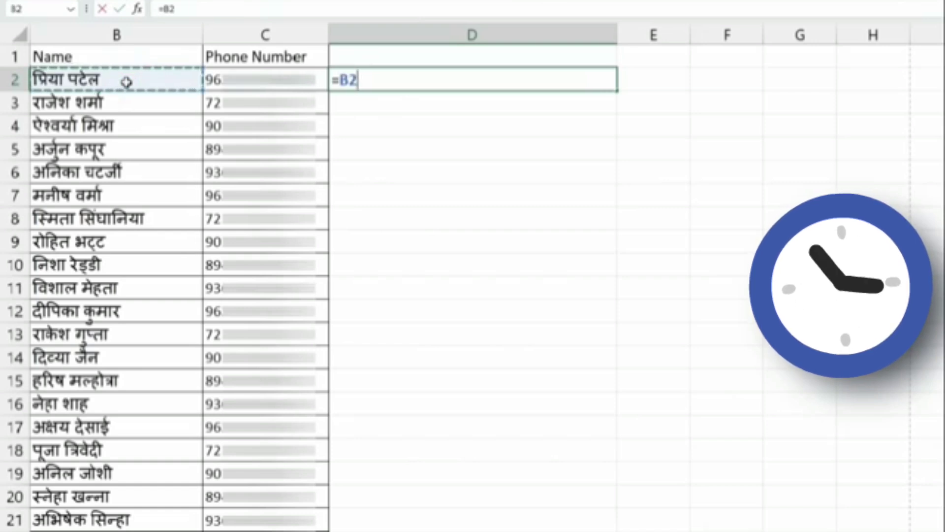
text(&)
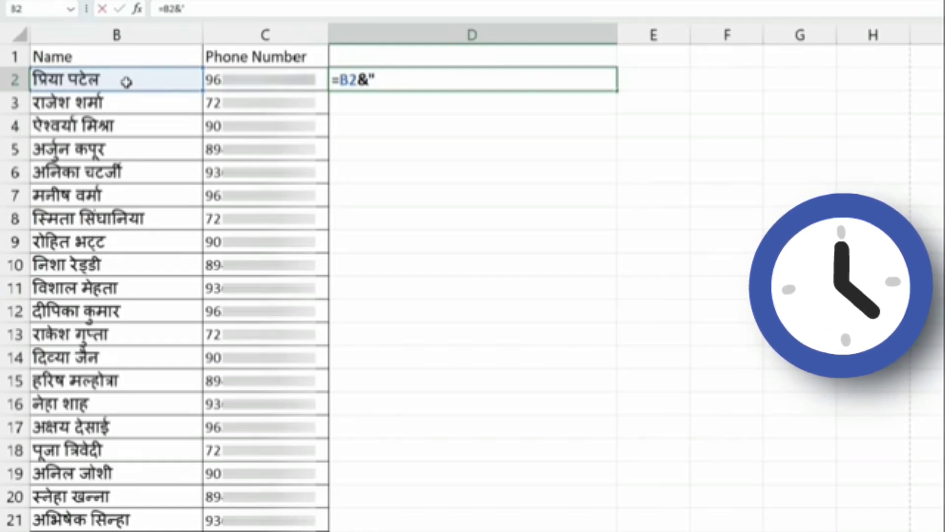
text(" th)
key(BackSpace)
key(BackSpace)
key(BackSpace)
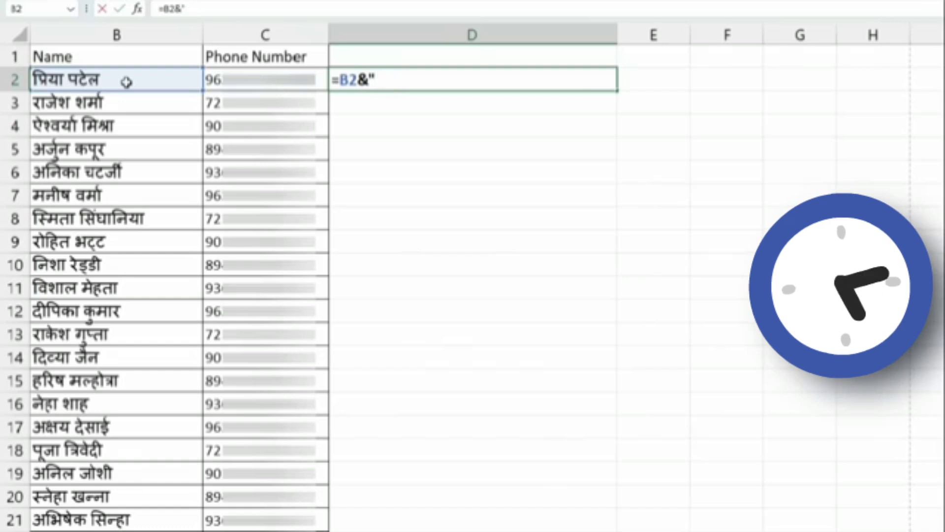
text(thजी नमस्कार)
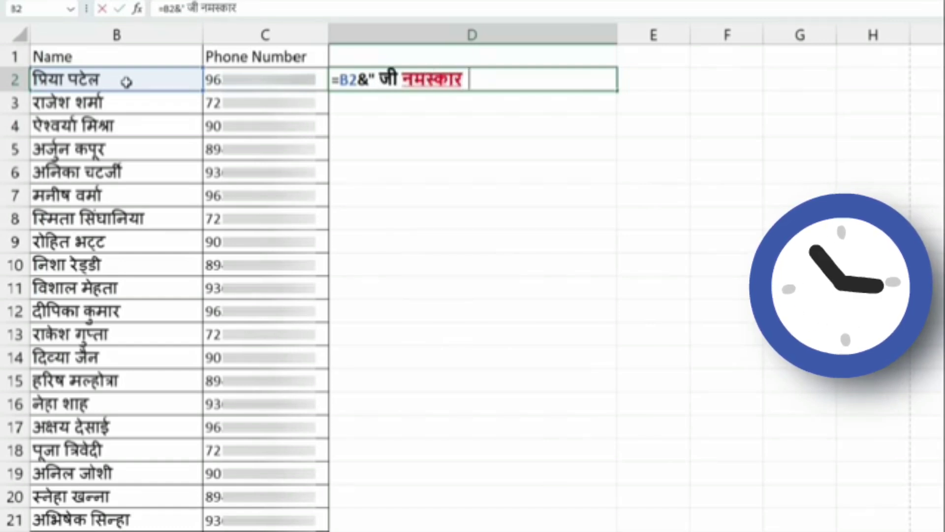
text(")
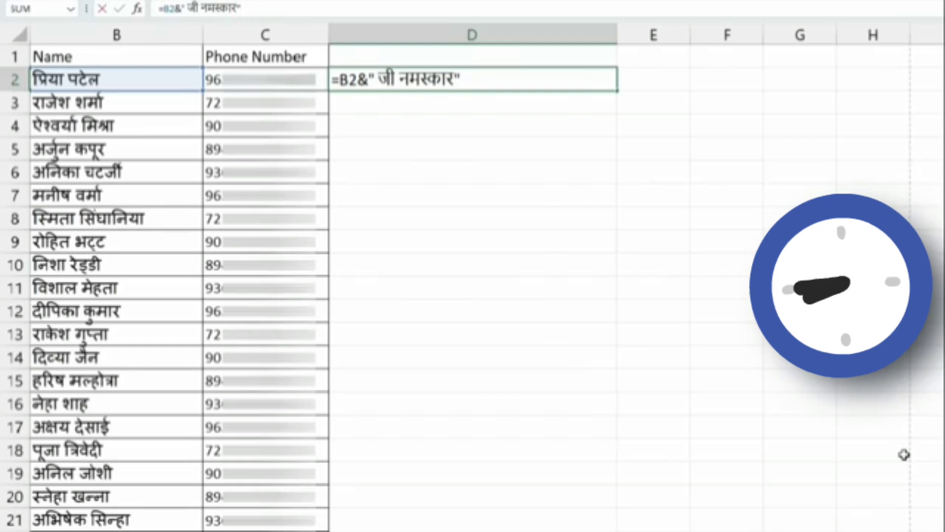
key(Return)
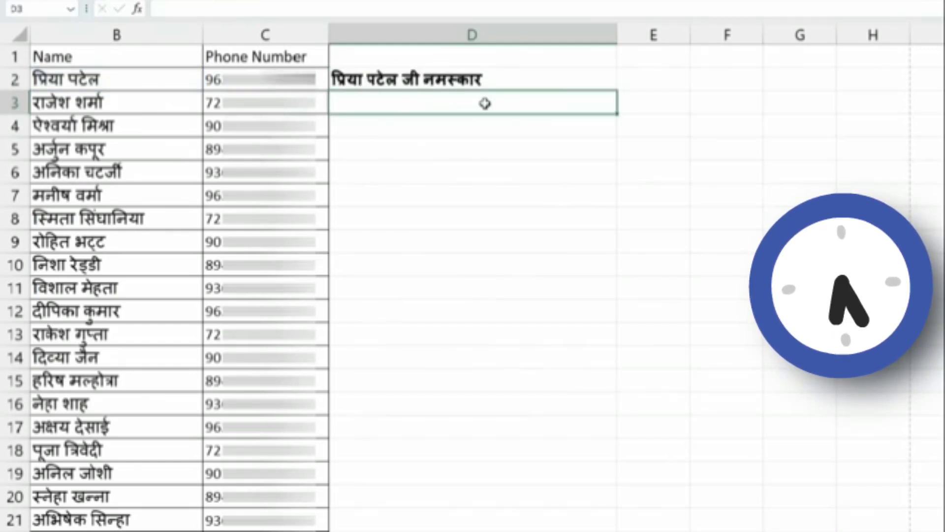
- Fill D2's greeting formula down to D21 and widen column E
click(544, 78)
drag(615, 87, 625, 530)
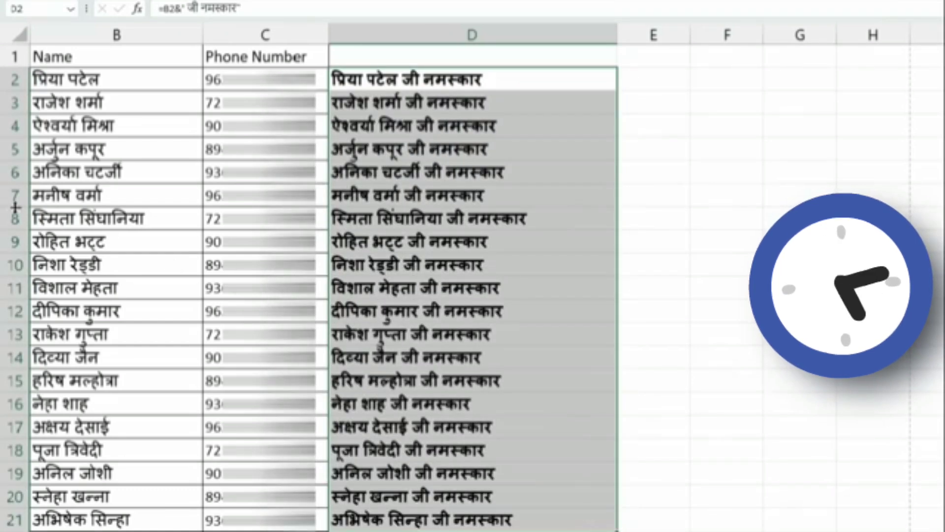
click(127, 265)
click(672, 220)
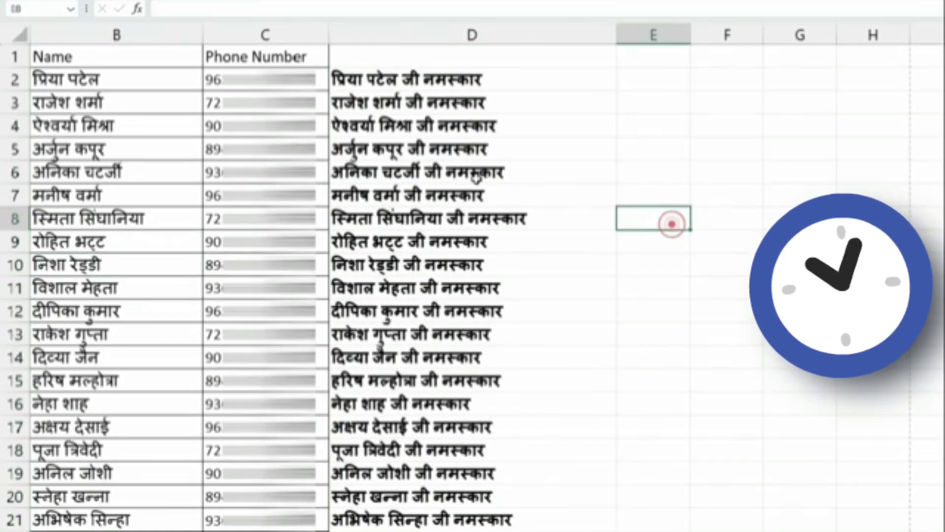
click(396, 88)
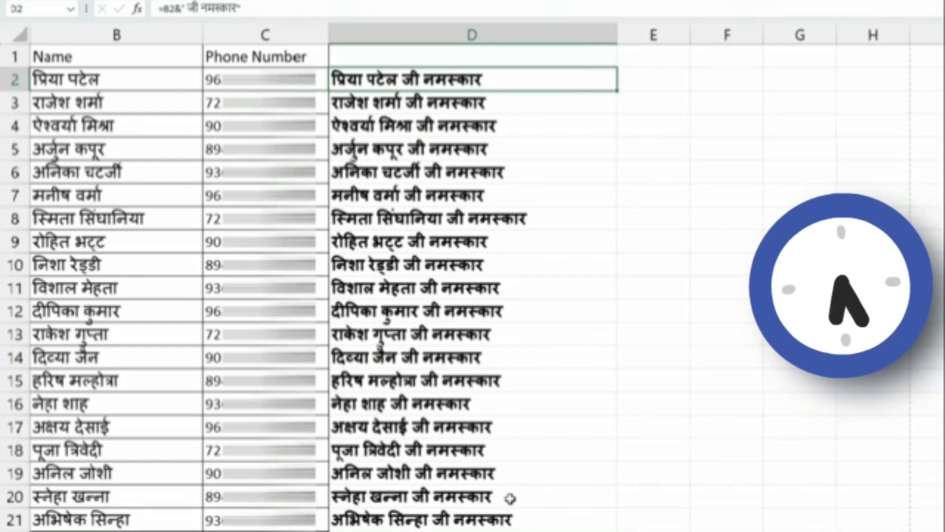
click(679, 36)
drag(691, 32, 741, 35)
click(682, 79)
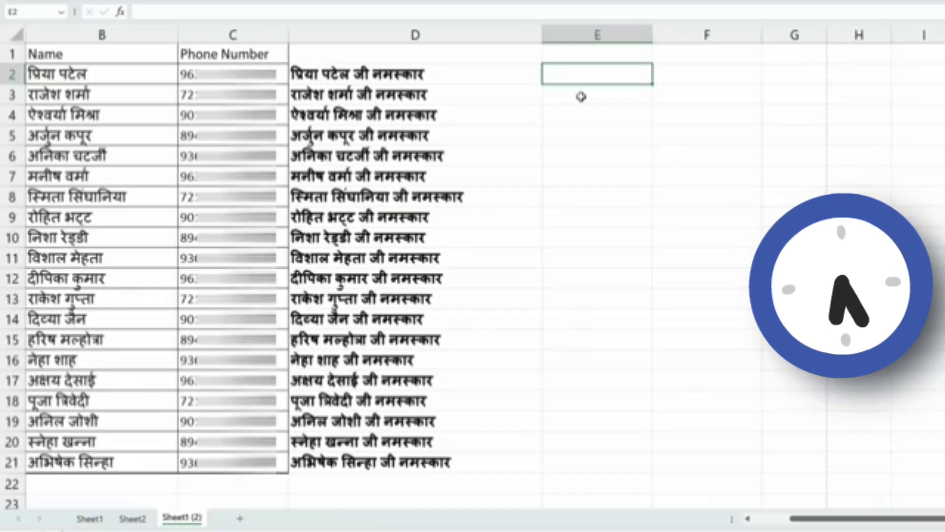
text(=)
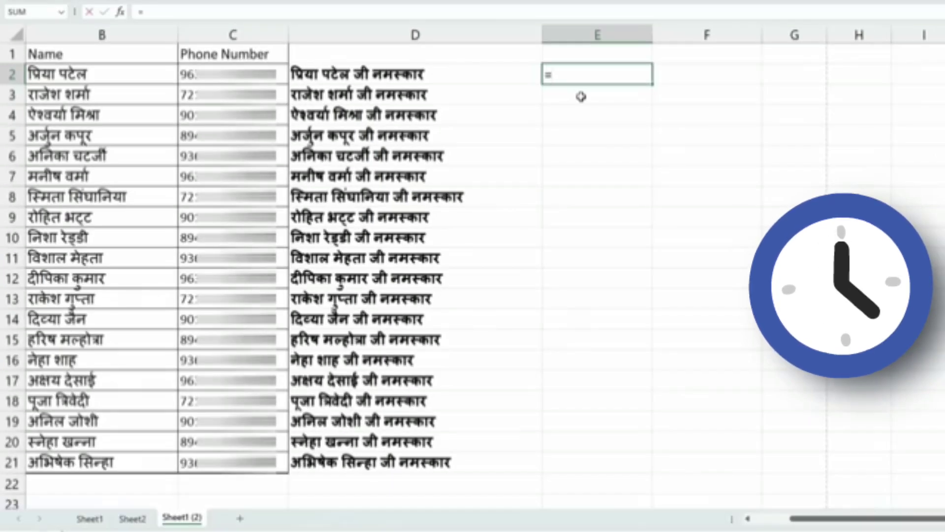
text(hy)
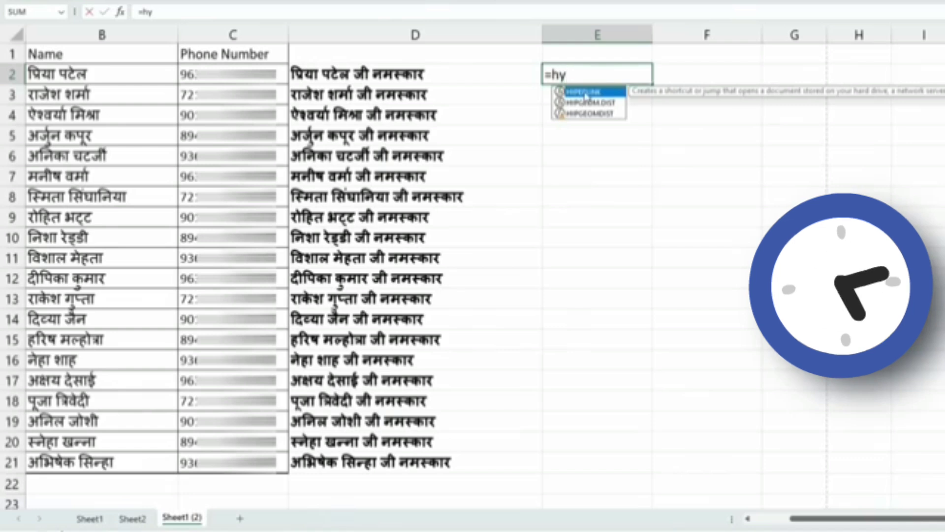
double_click(585, 92)
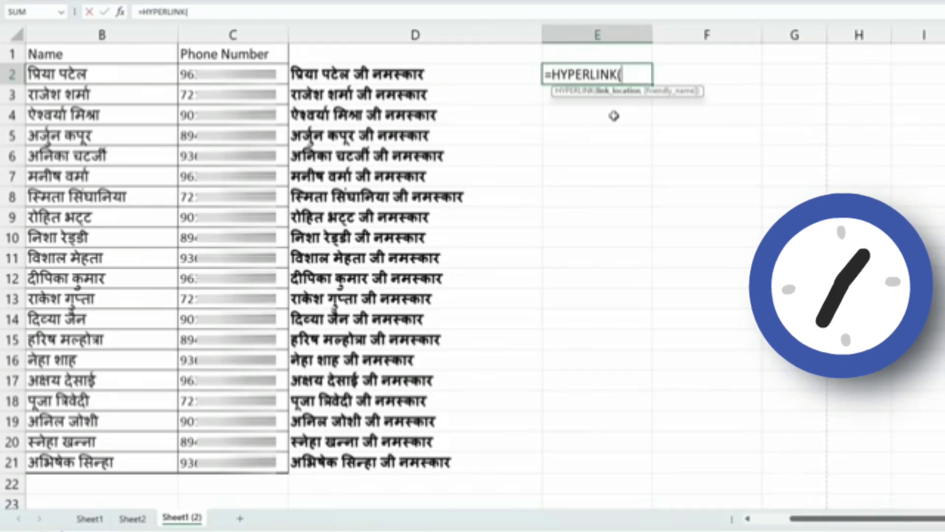
text(")
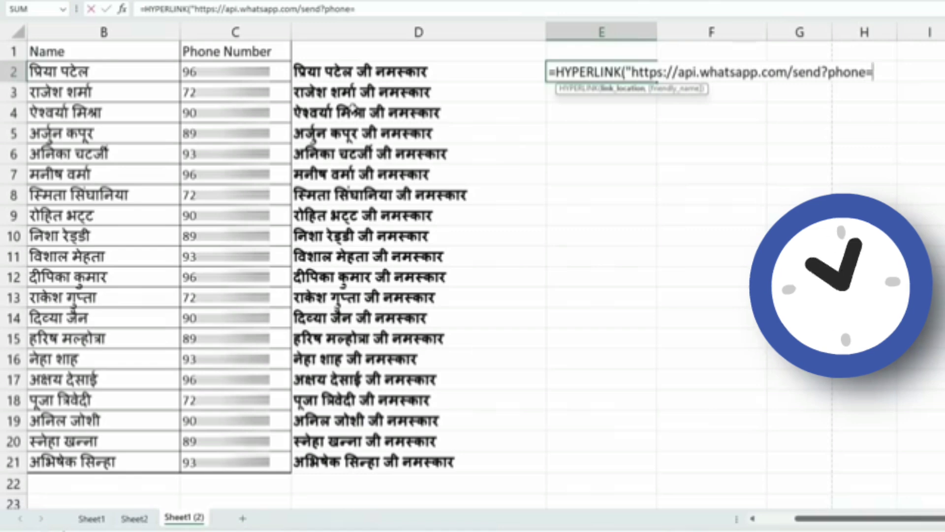
text(")
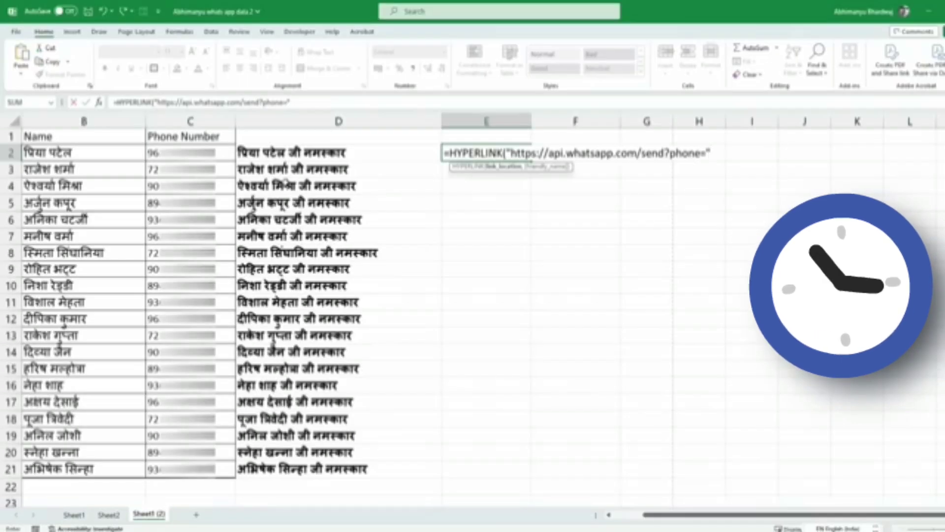
text(&)
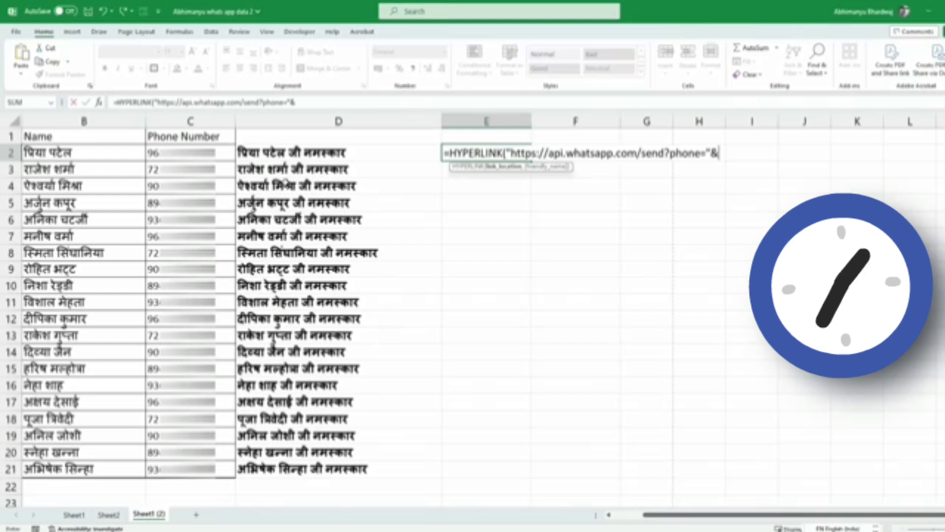
text(c2&)
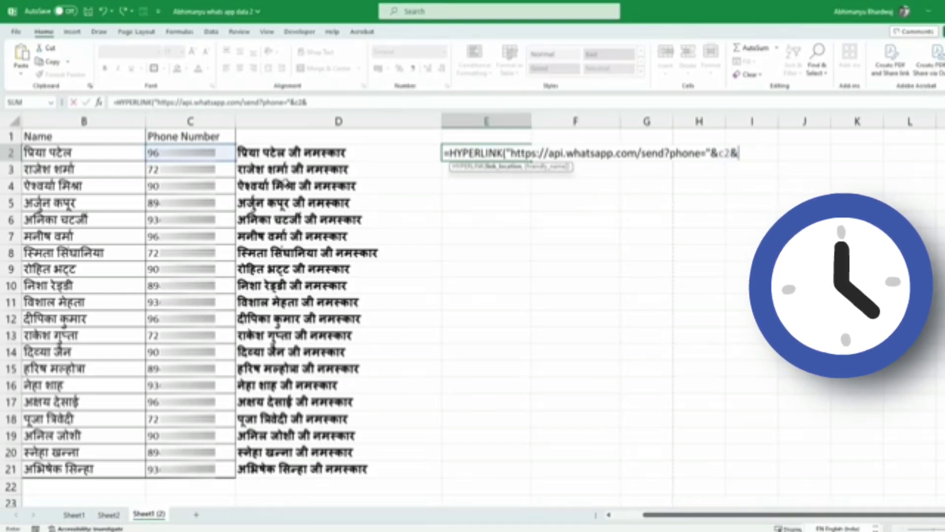
text(")
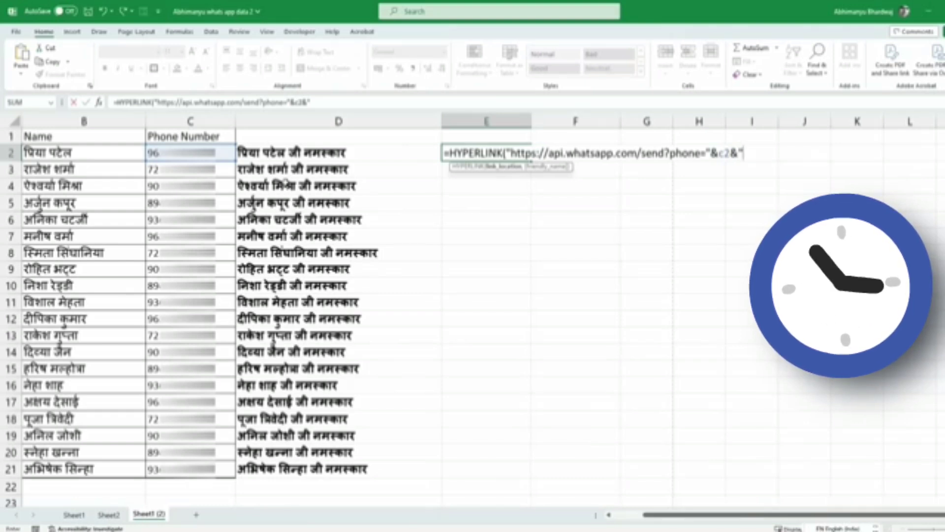
text(&)
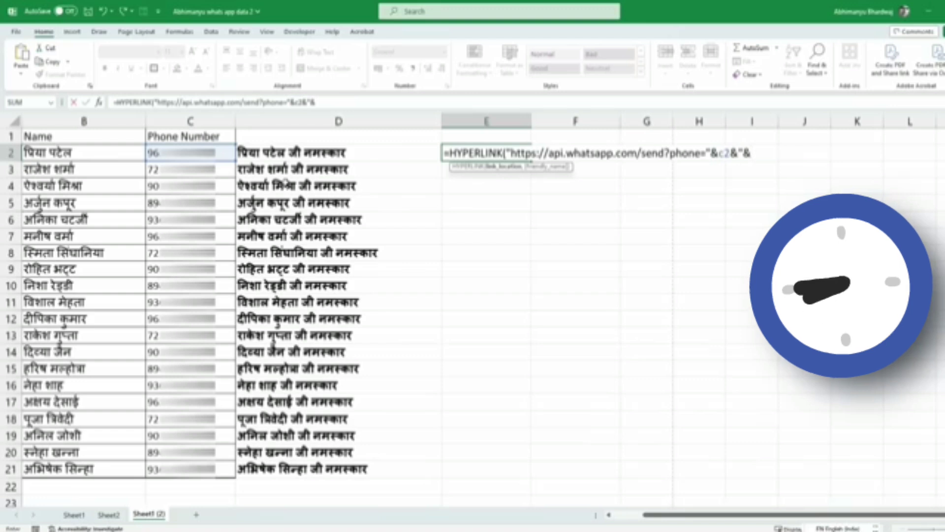
text(text)
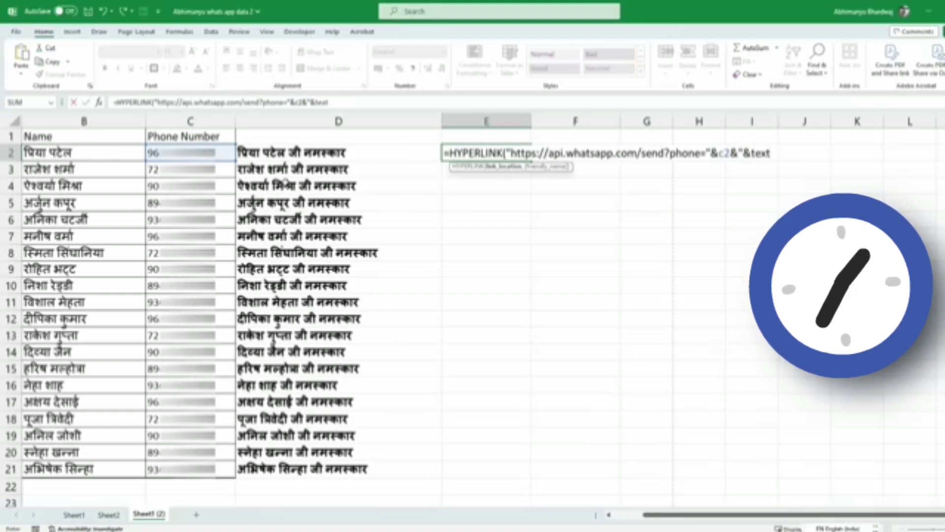
text(=)
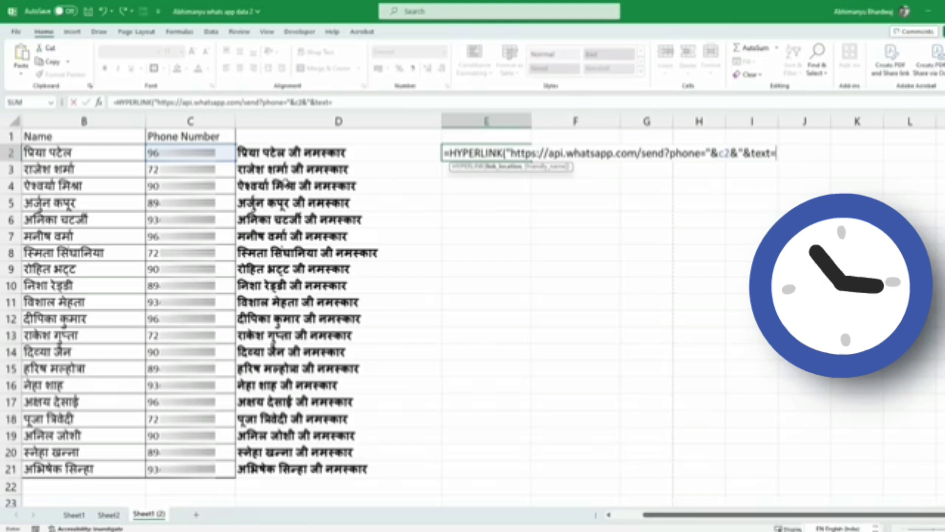
text(")
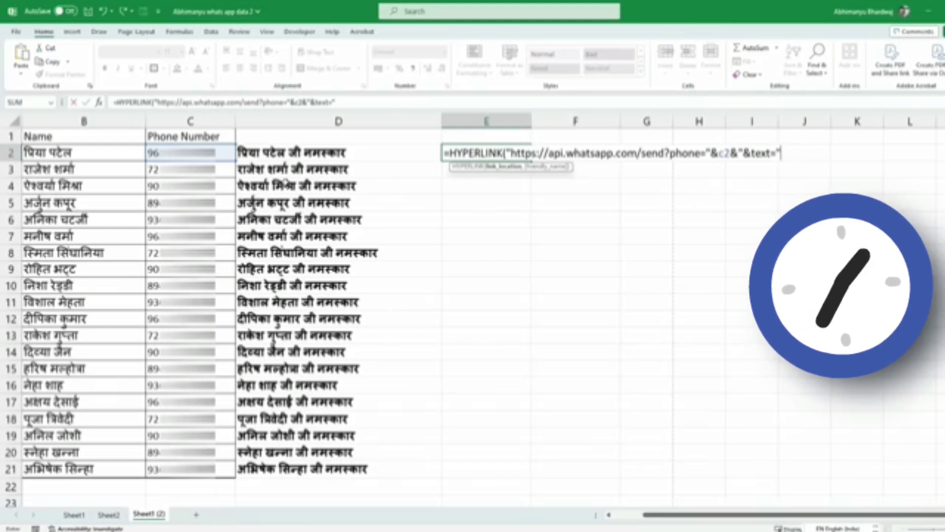
text(&)
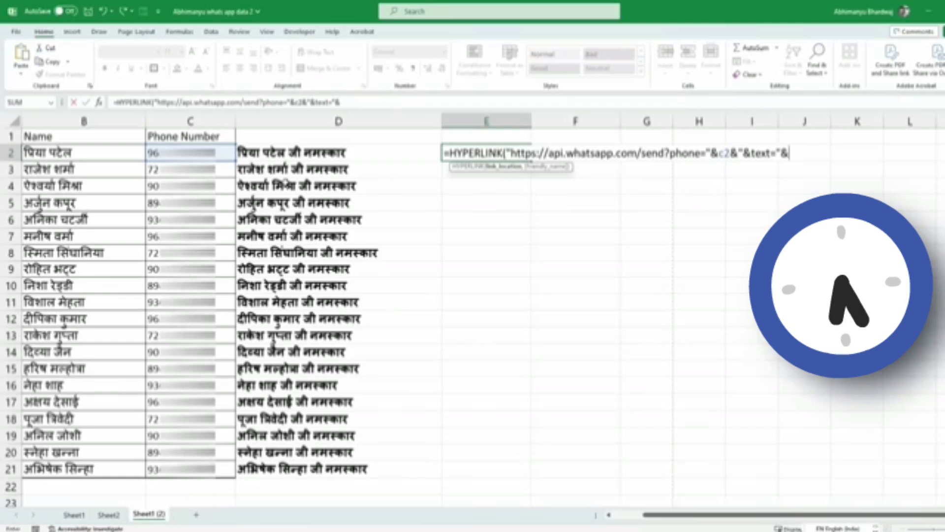
text(d2)
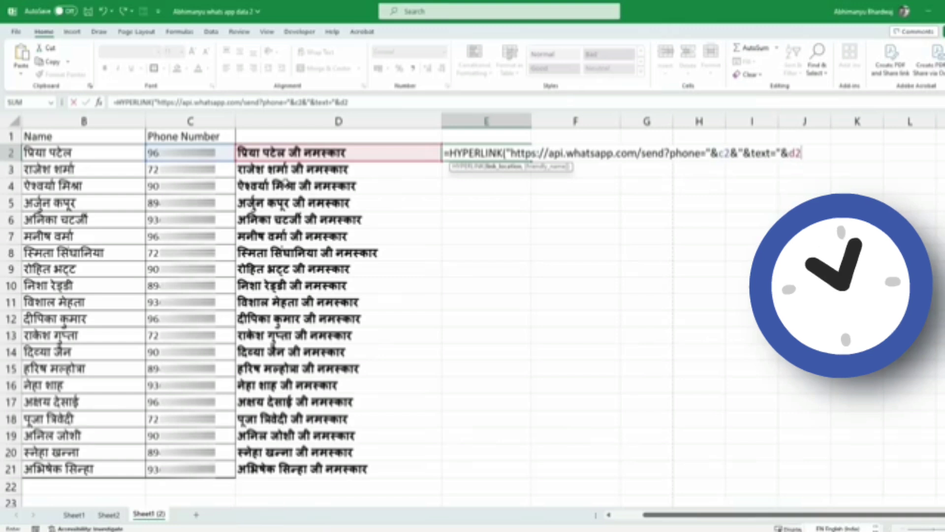
text(,)
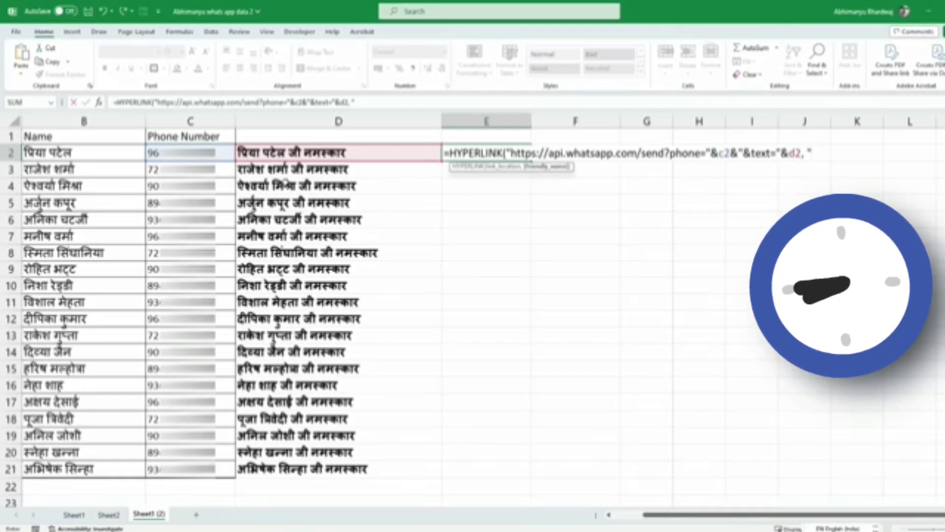
text( "Send)
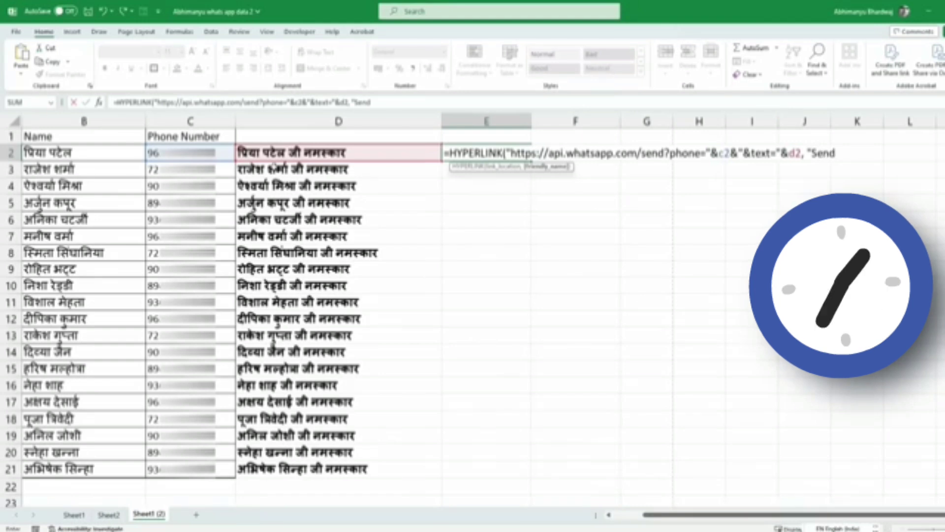
text(")
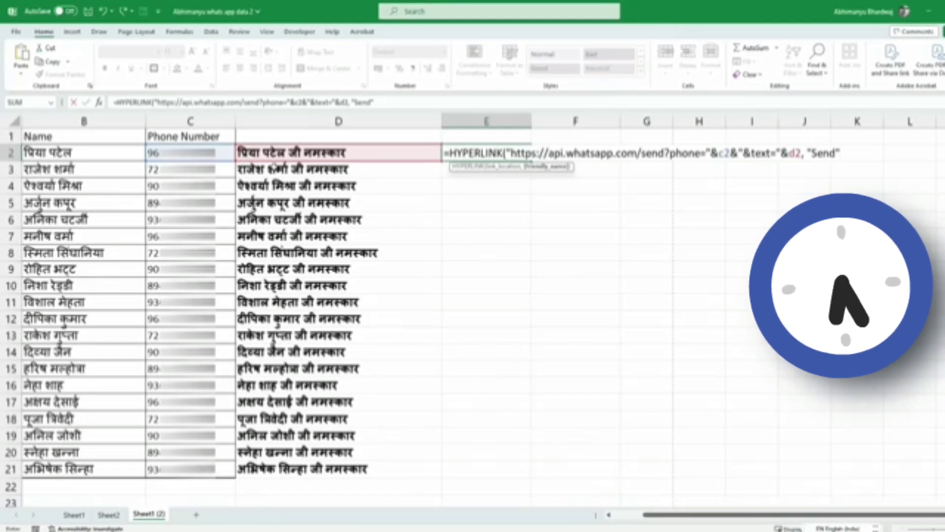
text())
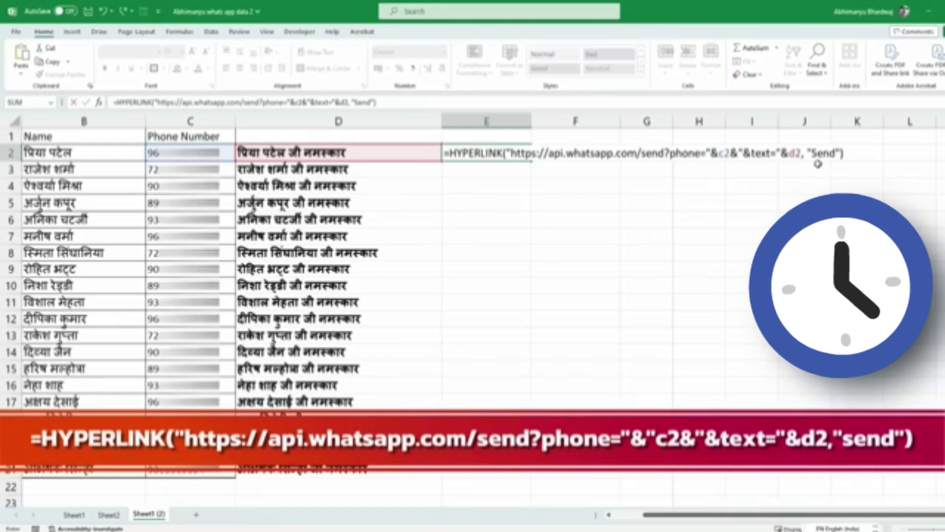
key(Return)
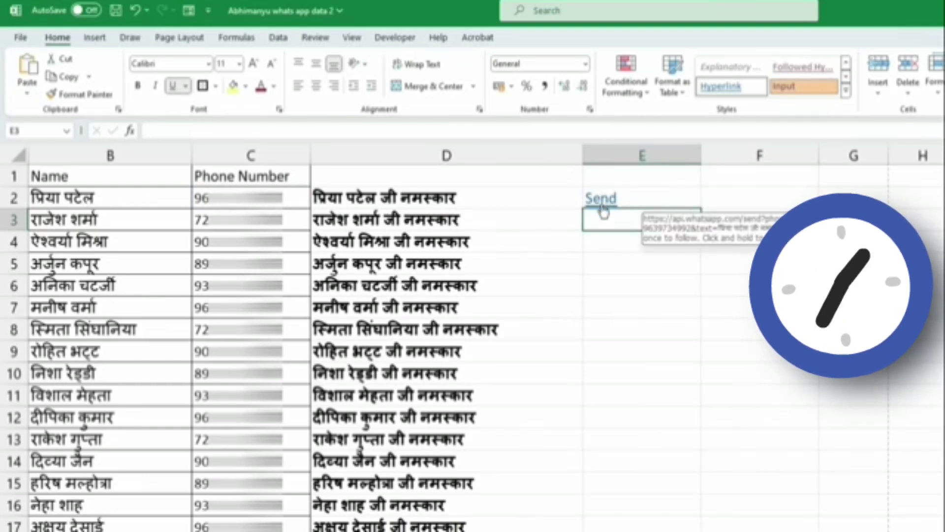
- Use E2's Send link to send the first contact's greeting on WhatsApp
click(602, 208)
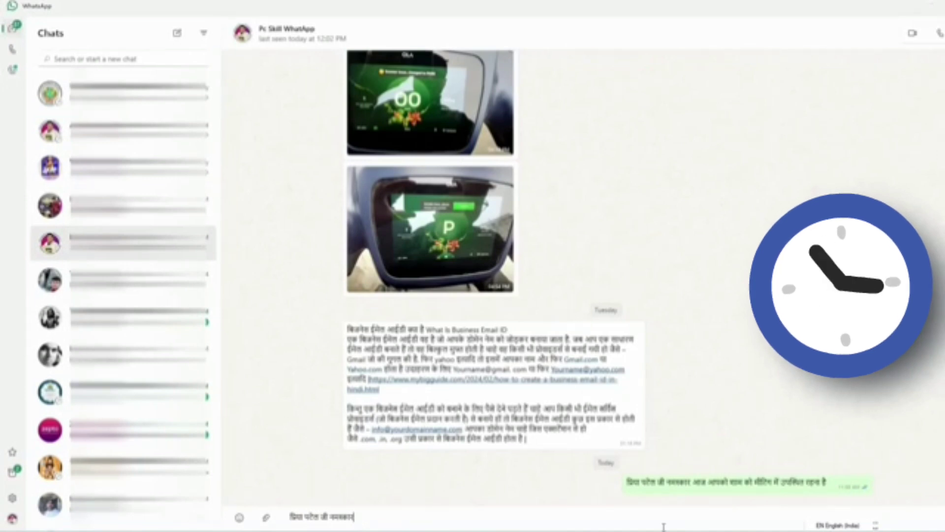
key(Return)
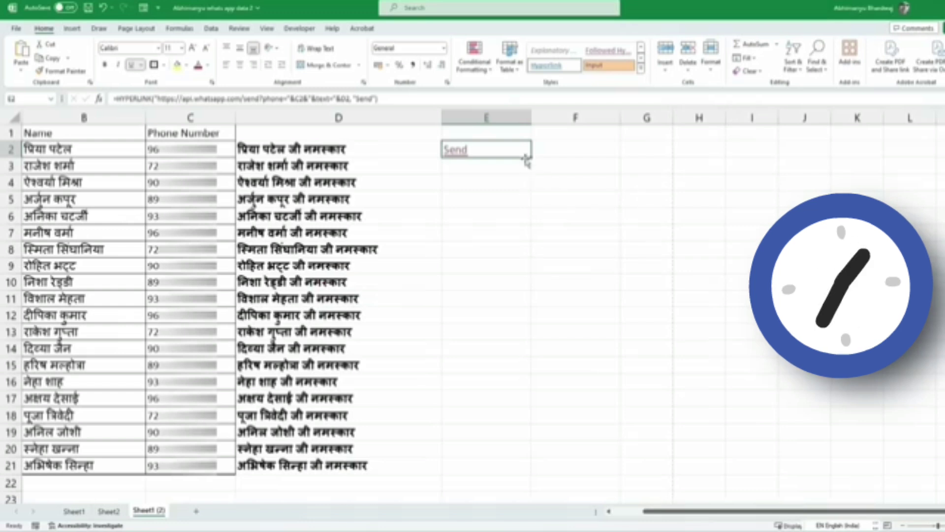
- Fill E2's Send link formula down through E21
drag(530, 156, 514, 472)
click(586, 381)
click(276, 152)
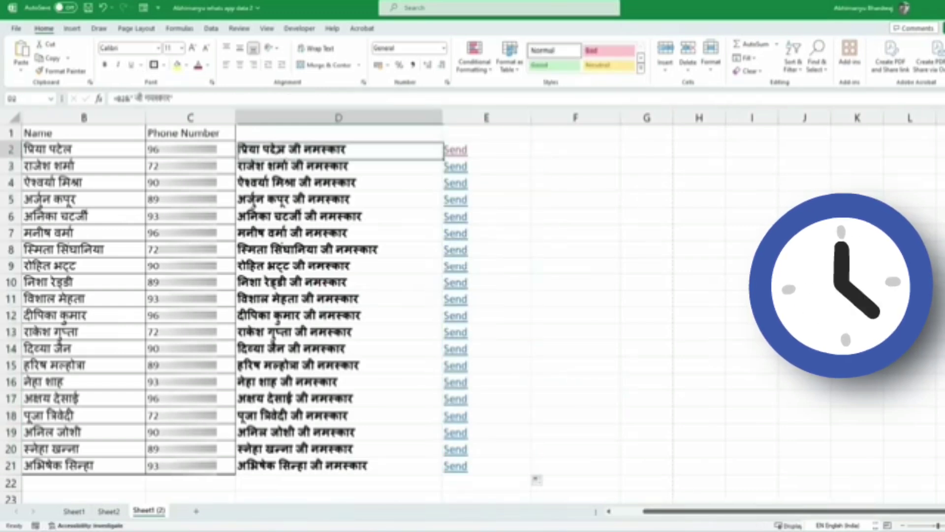
click(301, 249)
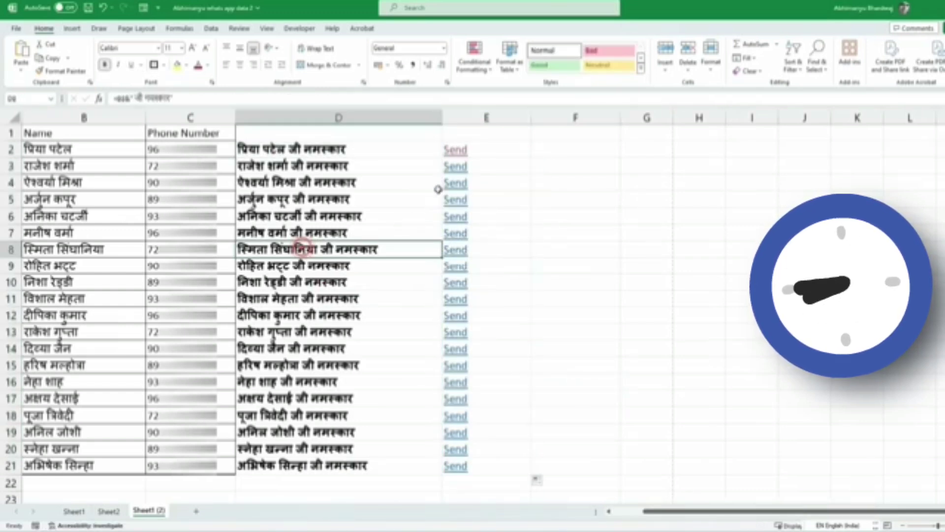
- Use E3's Send link to send the second contact's Hindi greeting on WhatsApp
click(461, 171)
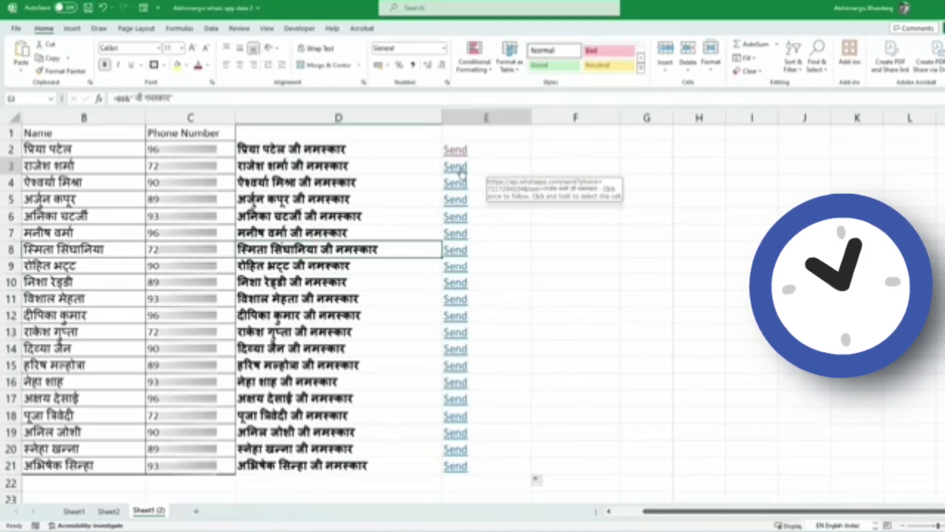
click(462, 171)
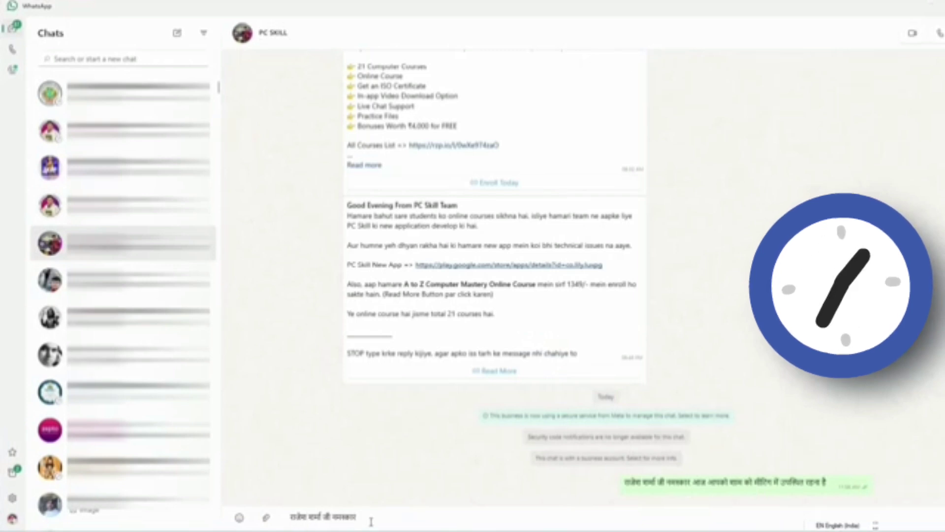
key(Return)
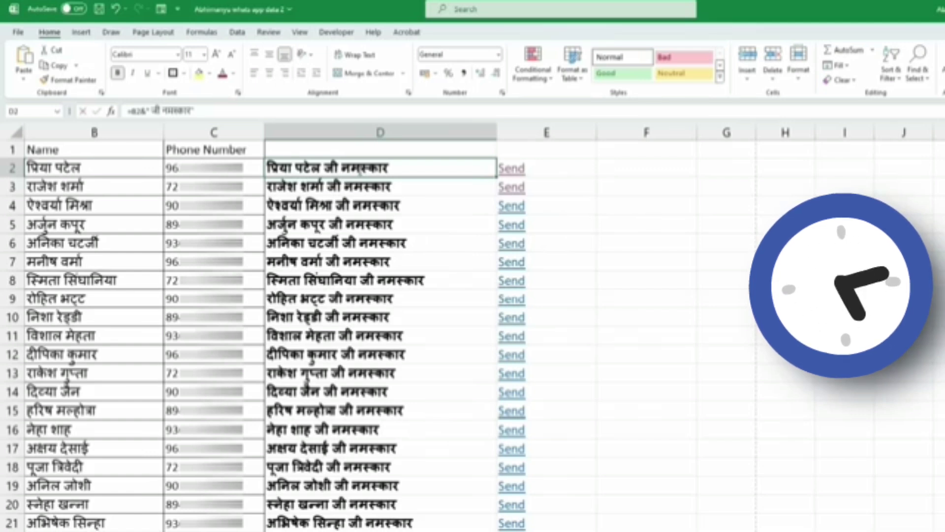
- Append " आज आपको मीटिंग में पहुँचना है" to D2's greeting formula
double_click(361, 170)
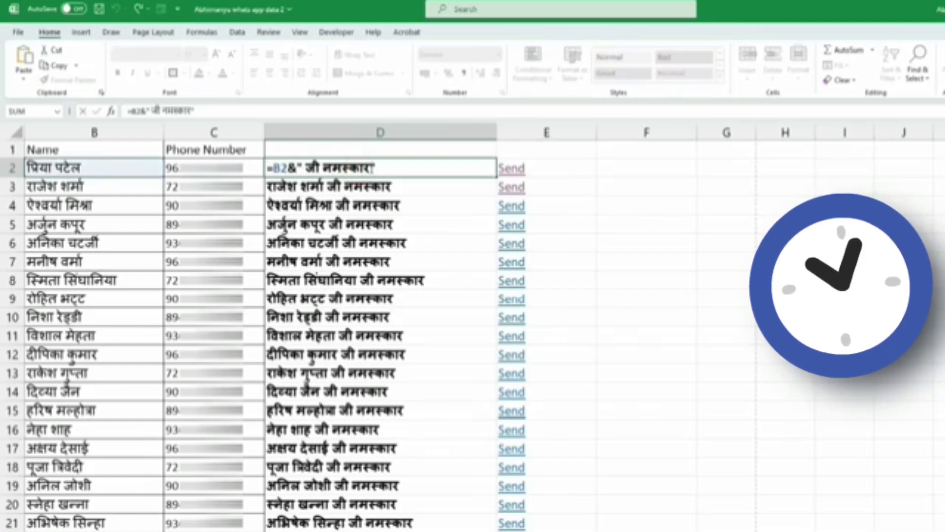
click(371, 168)
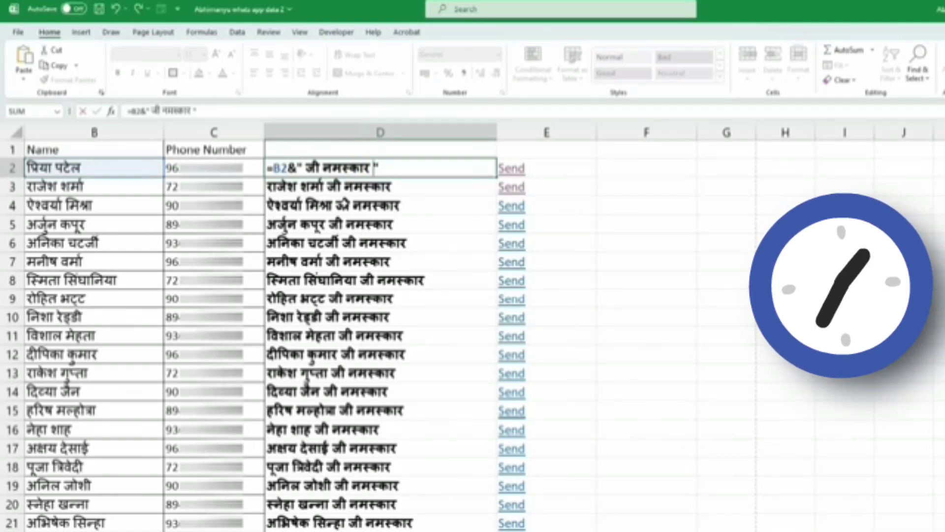
text(आज आपको मीटिंग में पहुँचना है)
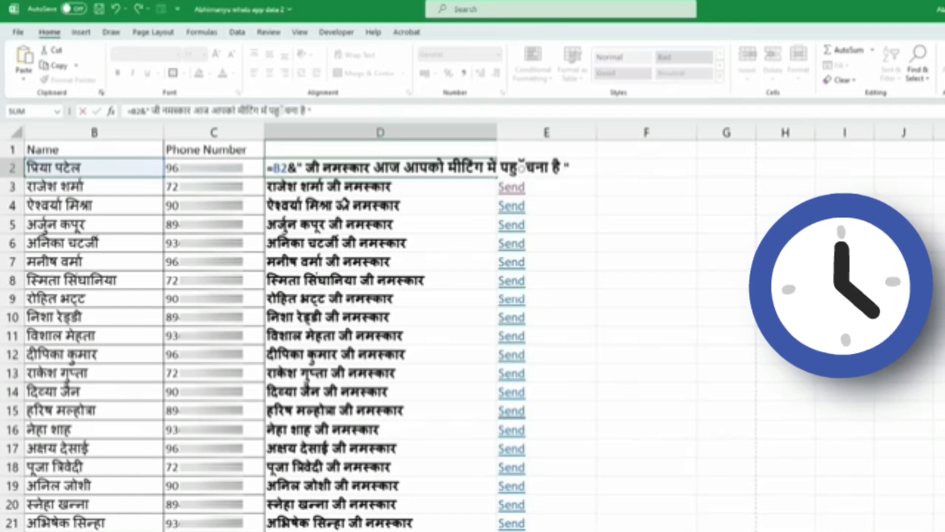
key(Return)
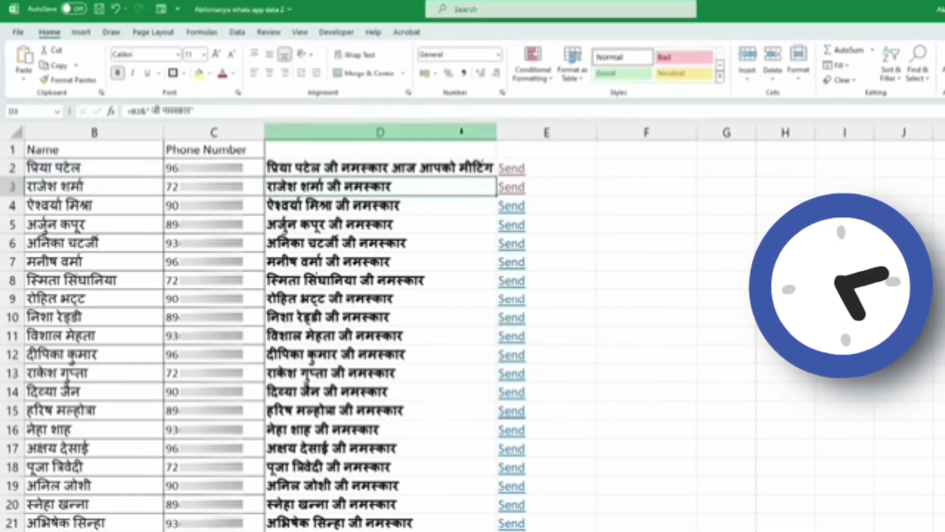
- Autofit column D and copy D2's extended message formula down every row
drag(496, 132, 540, 150)
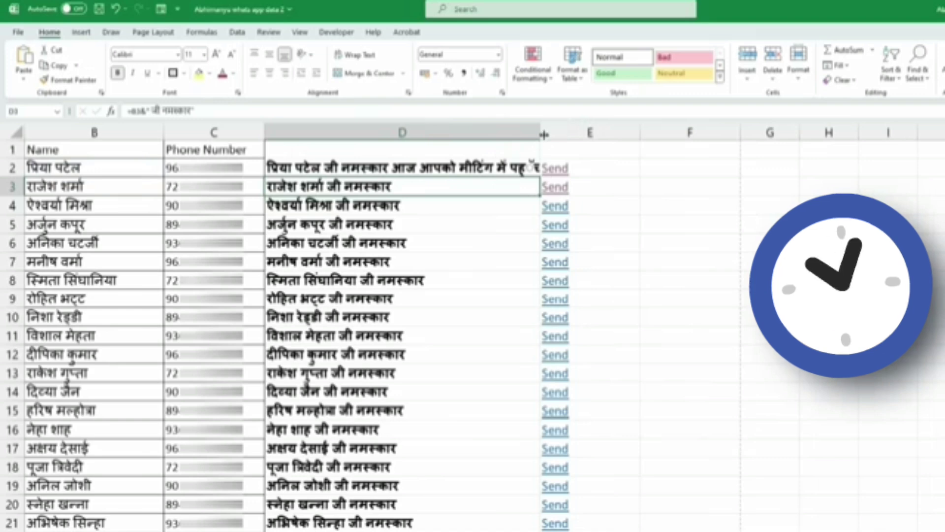
double_click(541, 132)
click(571, 169)
double_click(578, 177)
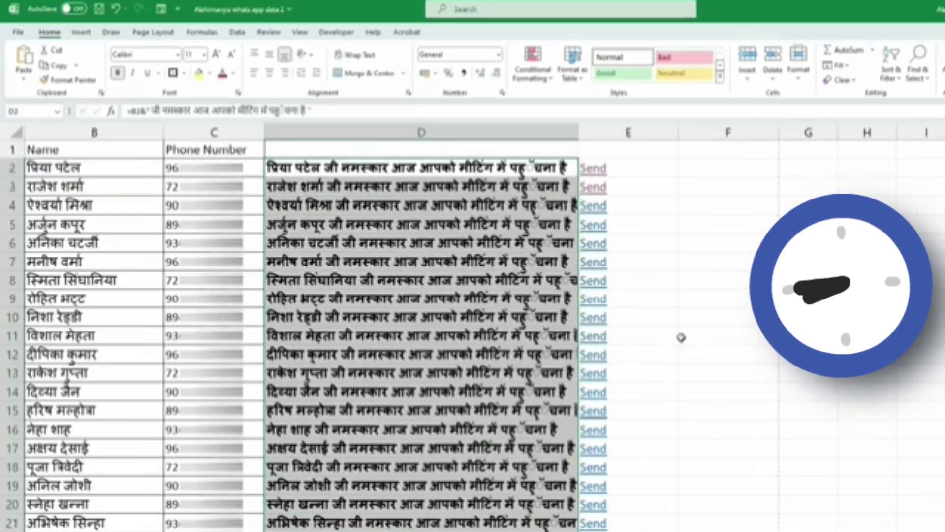
click(676, 405)
- Send the first contact's updated meeting reminder through E2's Send link
click(671, 401)
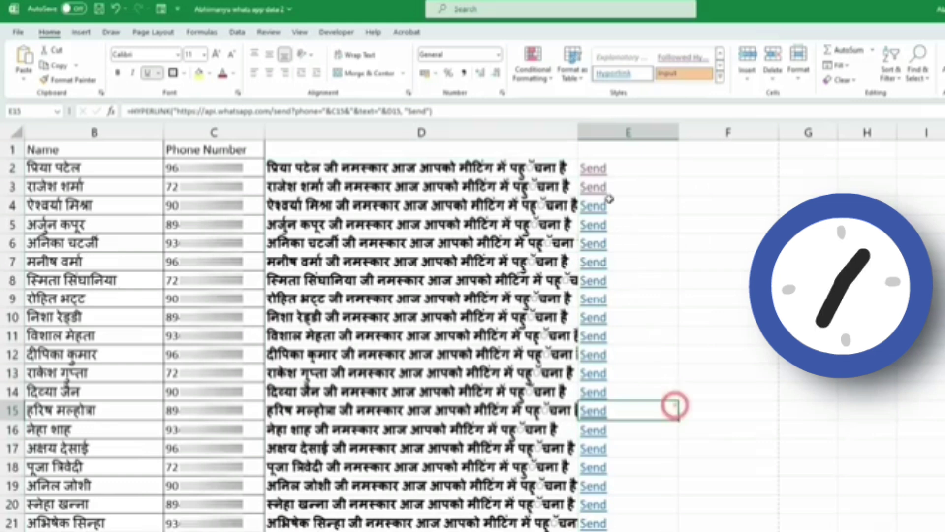
click(594, 169)
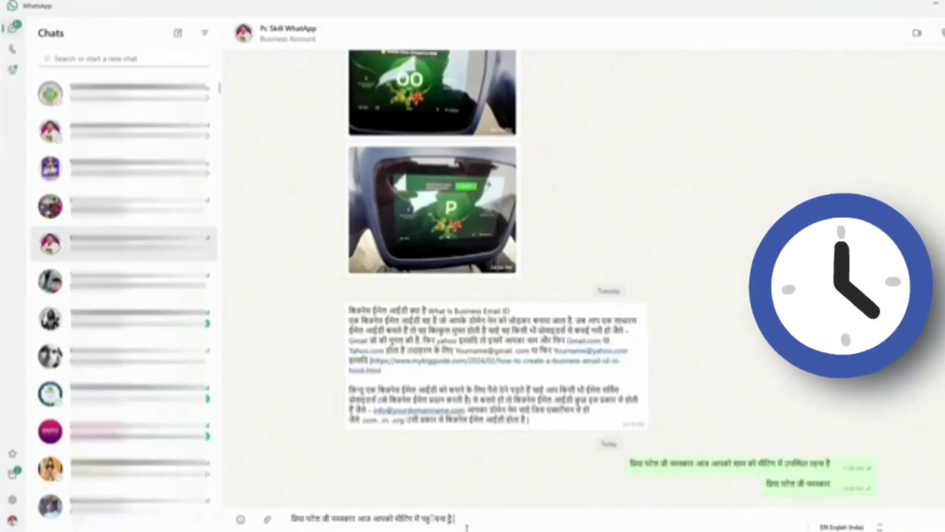
key(Return)
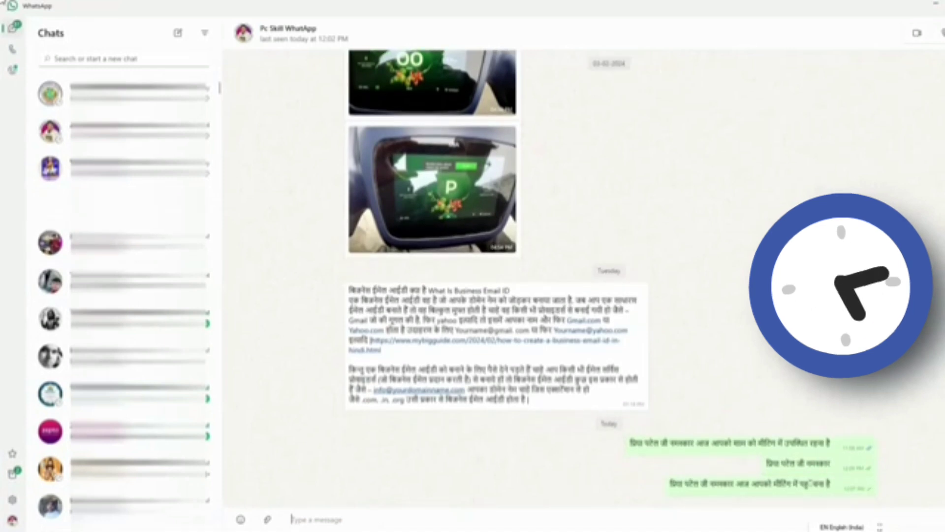